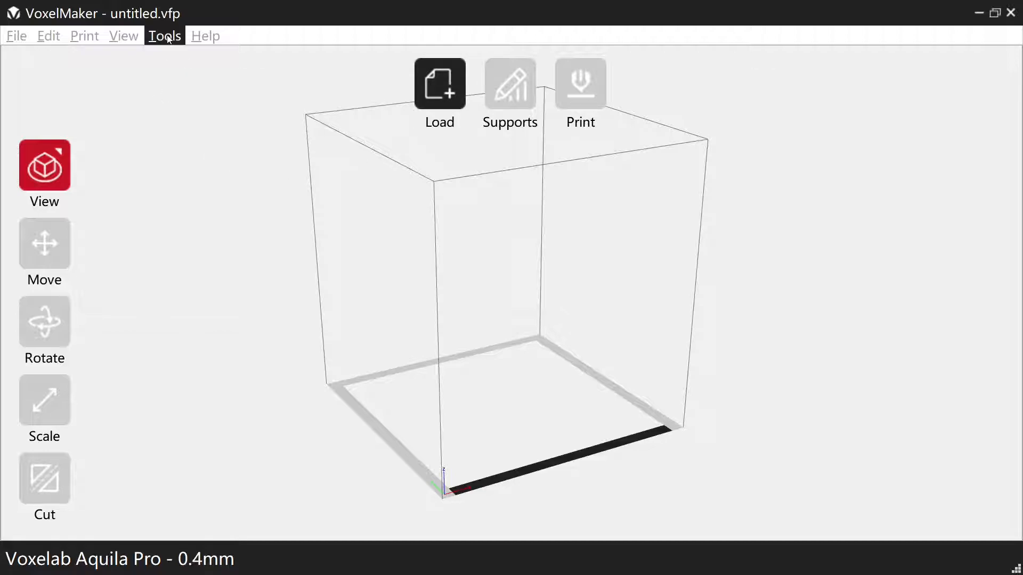
{"action": "left_click", "coordinate": [132, 39]}
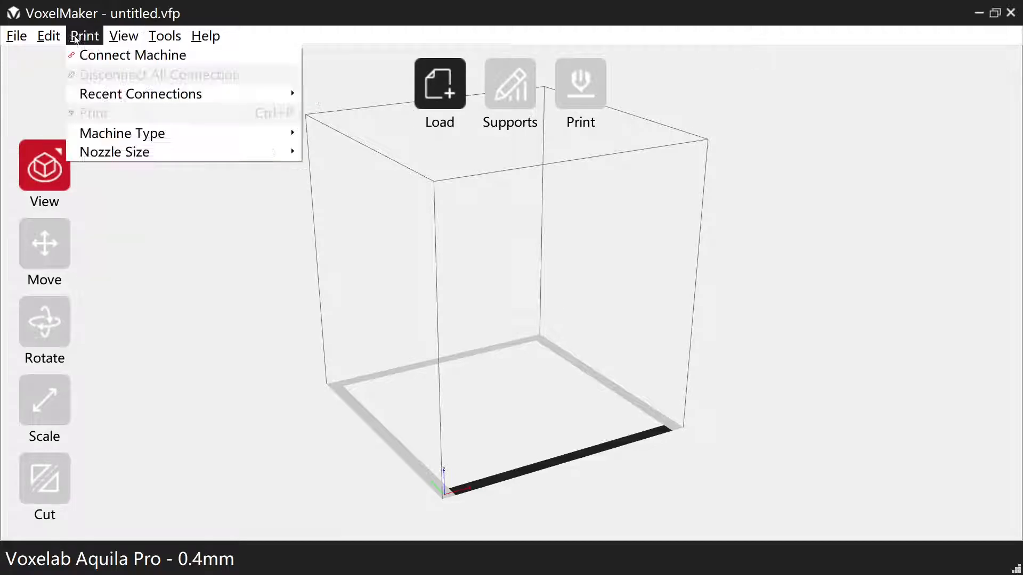
{"action": "mouse_move", "coordinate": [16, 37]}
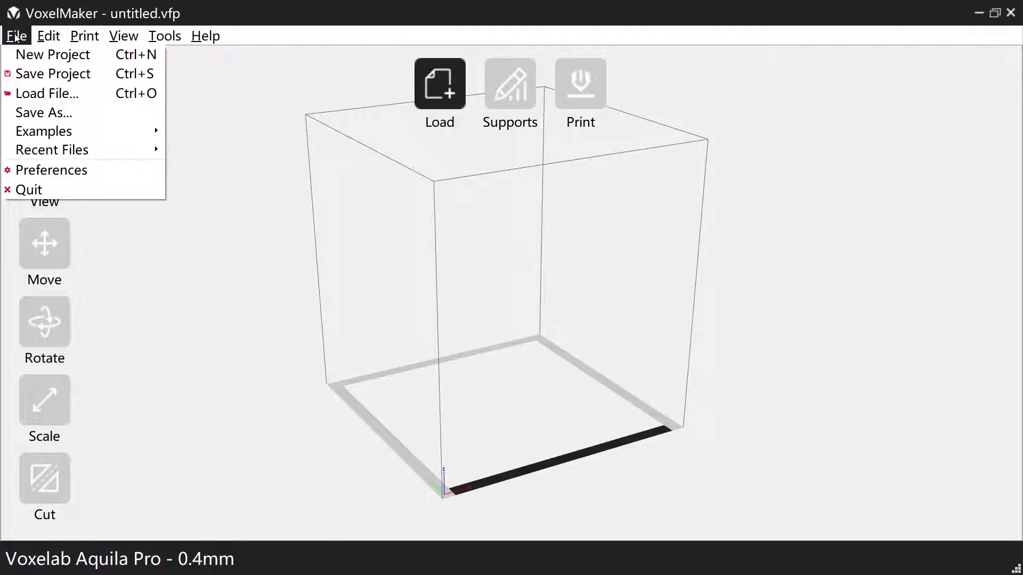
{"action": "mouse_move", "coordinate": [87, 39]}
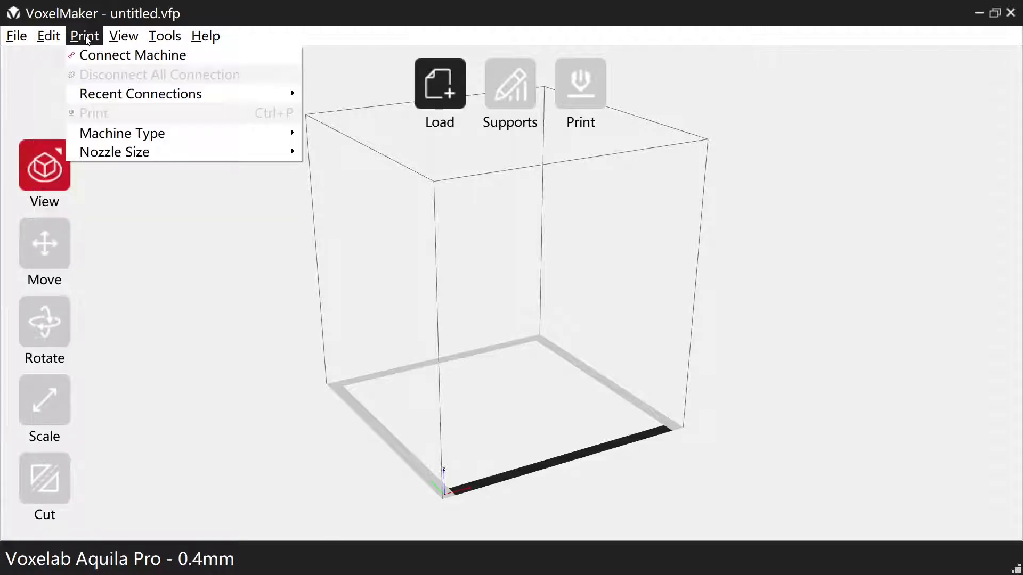
{"action": "mouse_move", "coordinate": [223, 36]}
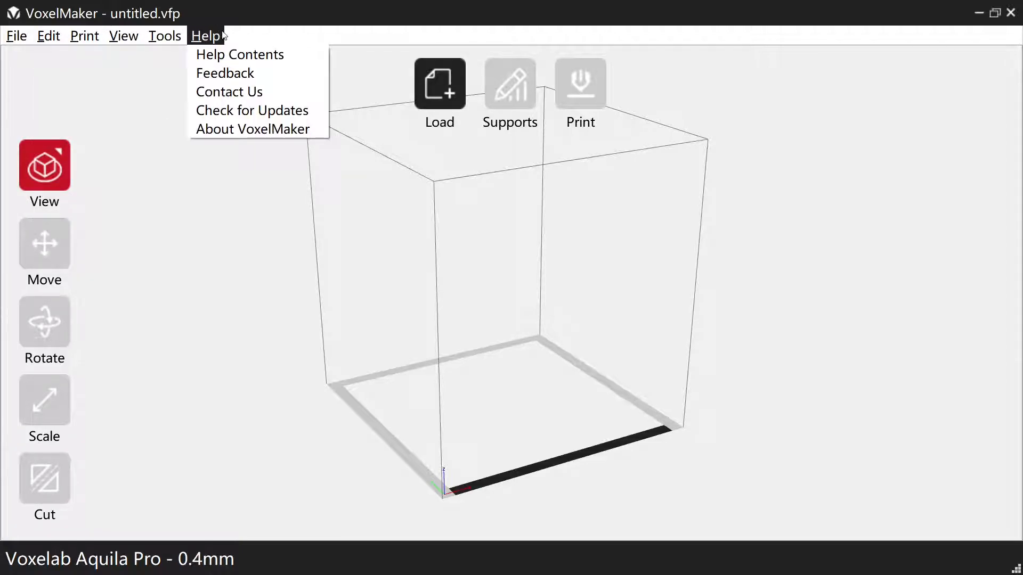
{"action": "mouse_move", "coordinate": [48, 38]}
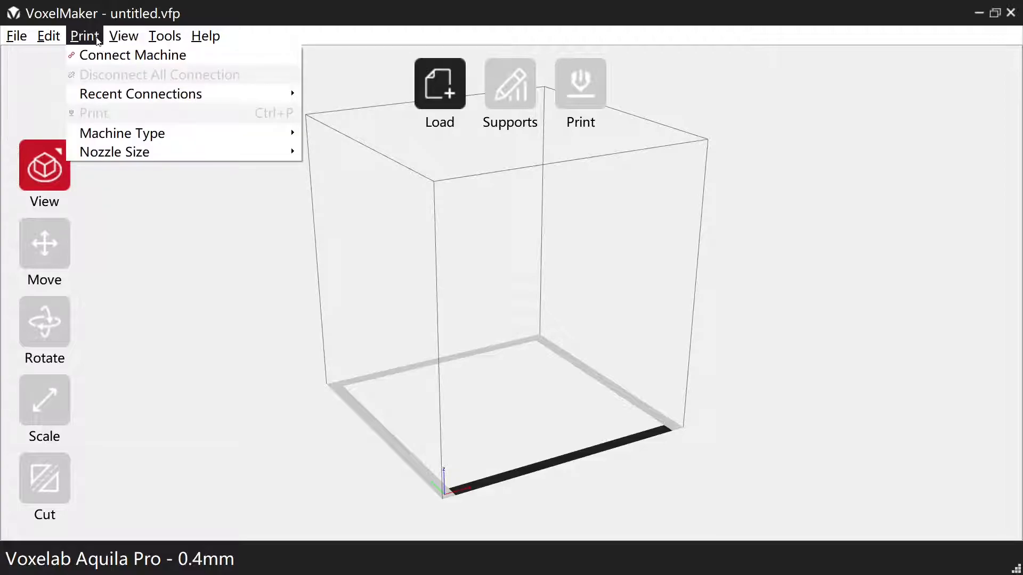
Switch the machine type to Voxelab Aquila X2 and back to Voxelab Aquila Pro.
{"action": "mouse_move", "coordinate": [143, 139]}
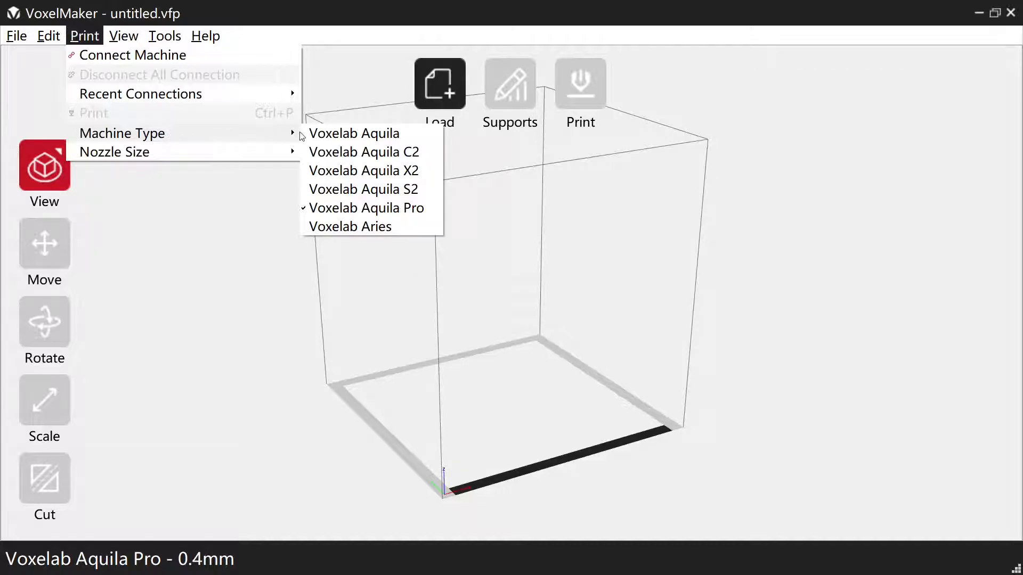
{"action": "left_click", "coordinate": [338, 171]}
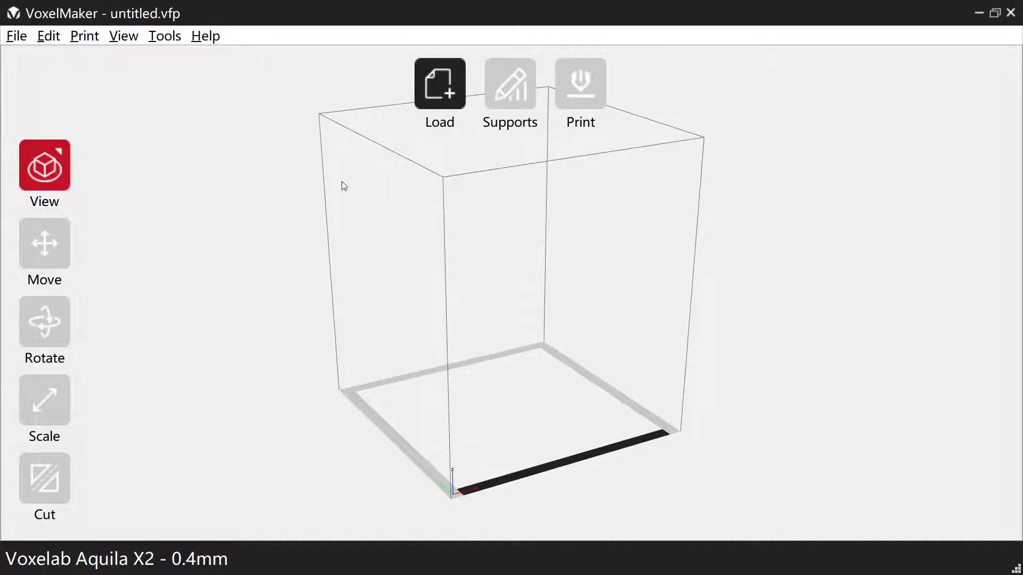
{"action": "left_click", "coordinate": [86, 37]}
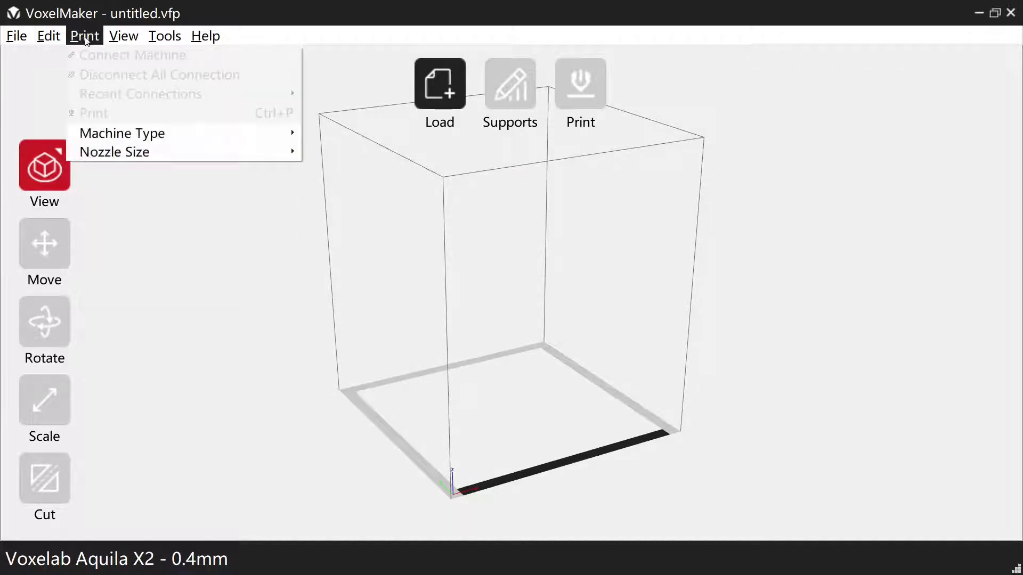
{"action": "mouse_move", "coordinate": [163, 138]}
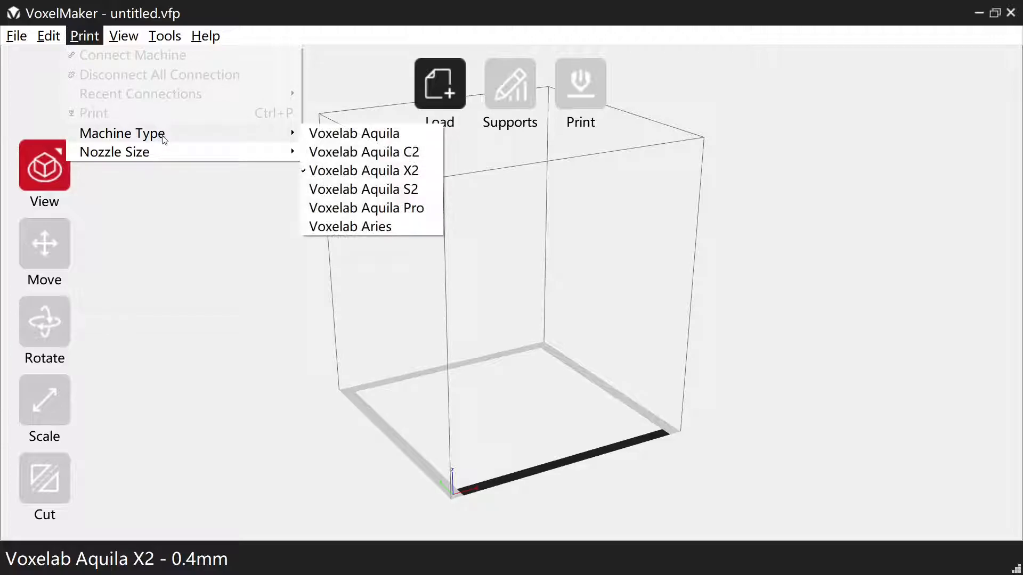
{"action": "left_click", "coordinate": [336, 208]}
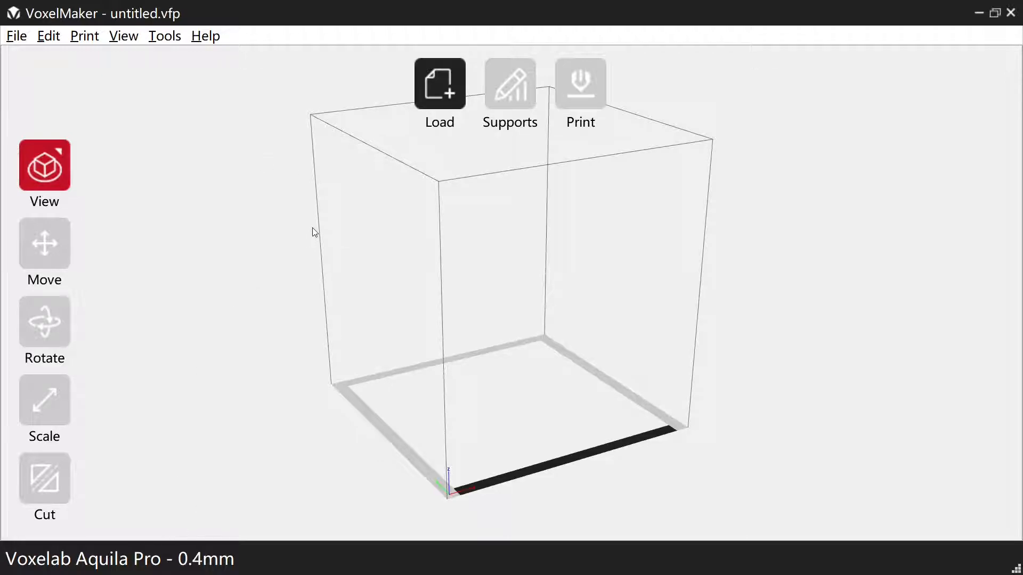
Rescan for machines in Automatic connect mode and connect to the Aquila Pro printer.
{"action": "left_click", "coordinate": [79, 37]}
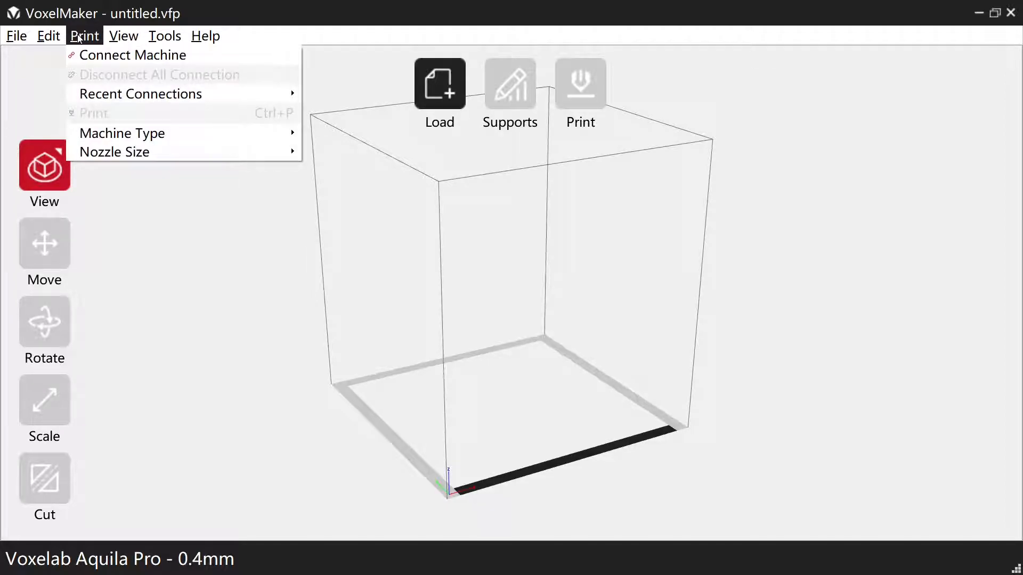
{"action": "left_click", "coordinate": [112, 62]}
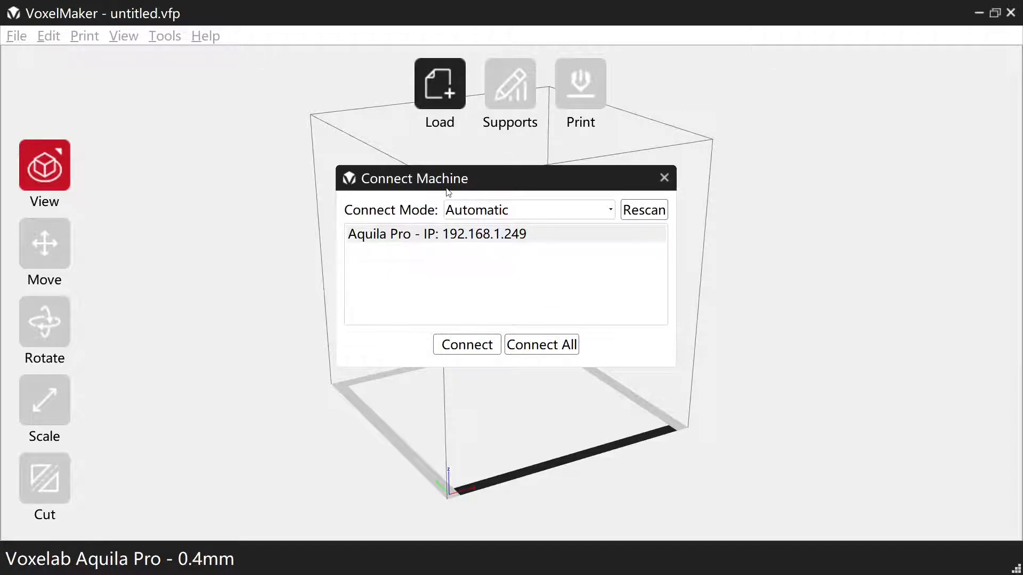
{"action": "left_click", "coordinate": [611, 213]}
{"action": "left_click", "coordinate": [611, 213]}
{"action": "left_click", "coordinate": [633, 215]}
{"action": "left_click", "coordinate": [464, 347]}
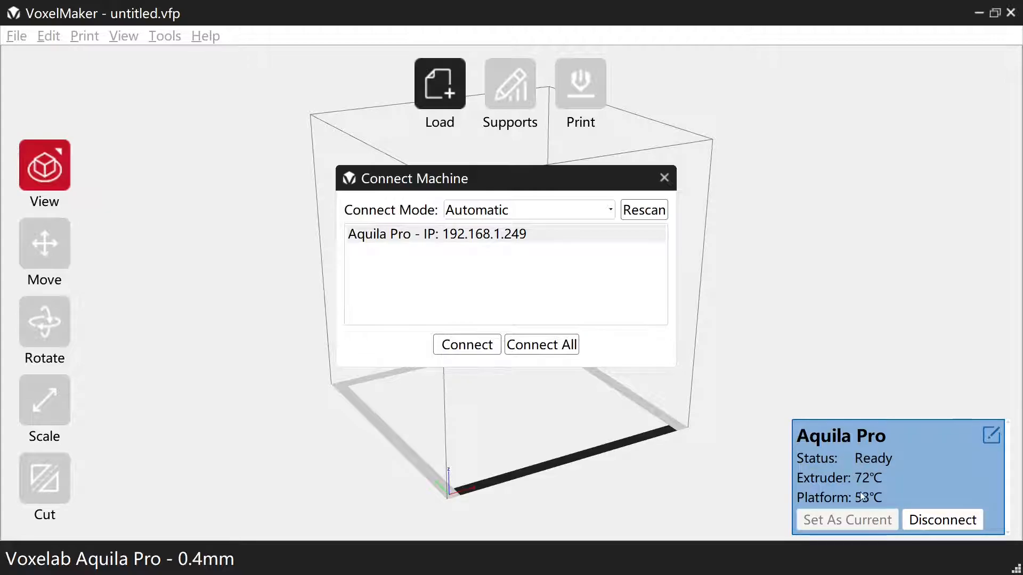
{"action": "left_click", "coordinate": [664, 176]}
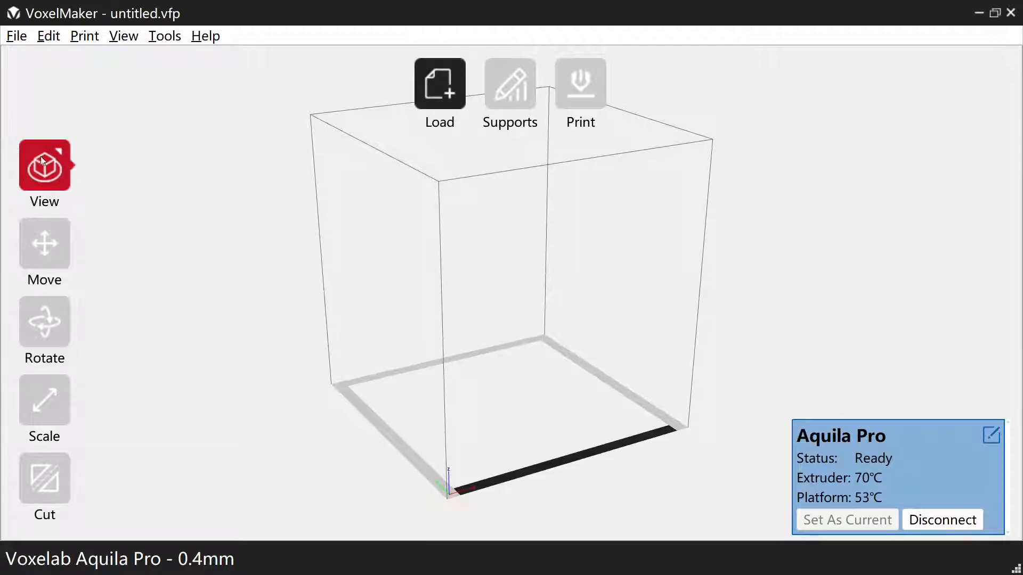
Load 3DBenchy.stl from the Calibration folder and repair the model's errors.
{"action": "left_click", "coordinate": [441, 98]}
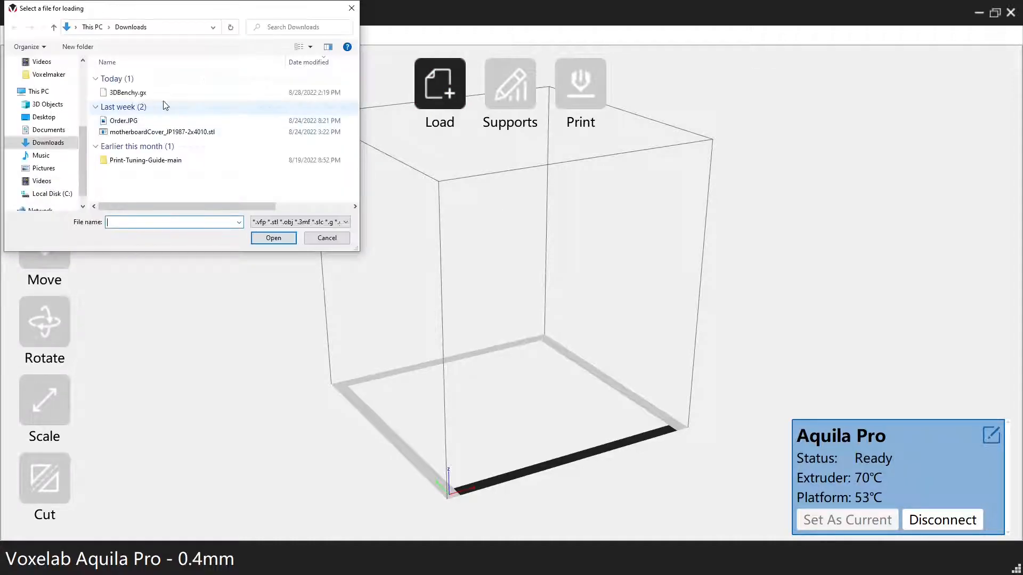
{"action": "scroll", "coordinate": [59, 167], "scroll_direction": "up", "scroll_amount": 1}
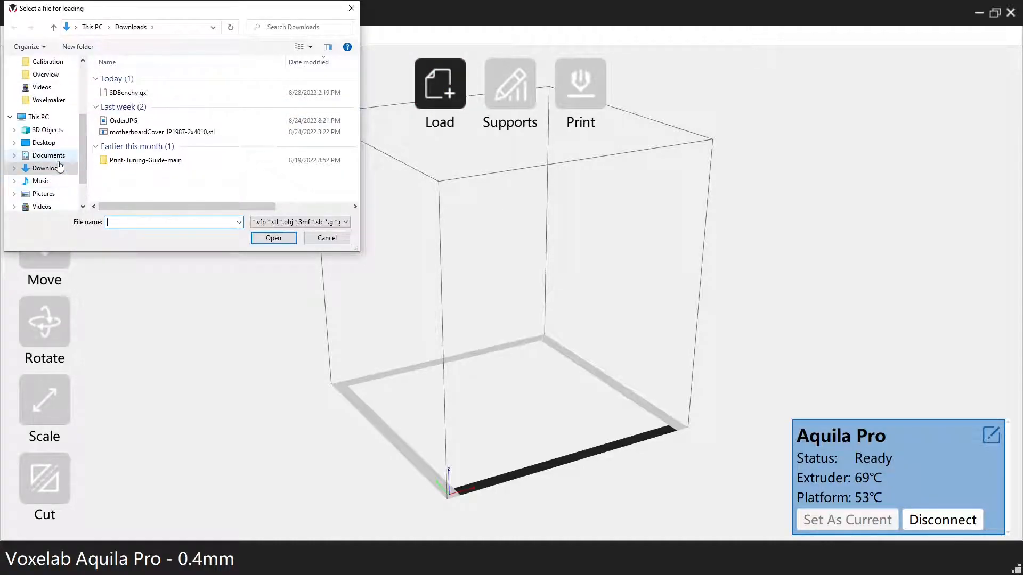
{"action": "scroll", "coordinate": [48, 104], "scroll_direction": "up", "scroll_amount": 1}
{"action": "left_click", "coordinate": [47, 101]}
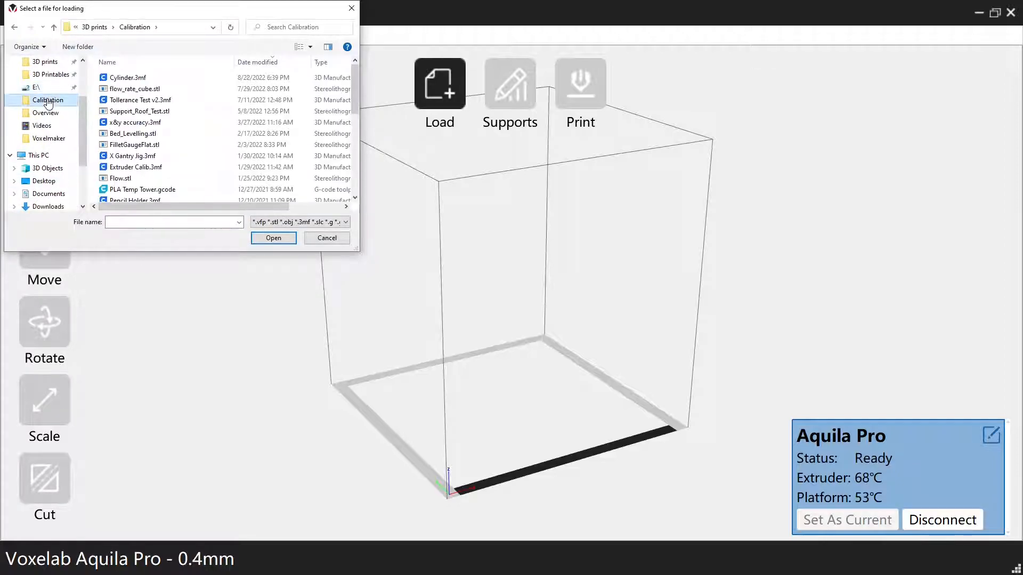
{"action": "scroll", "coordinate": [149, 153], "scroll_direction": "down", "scroll_amount": 5}
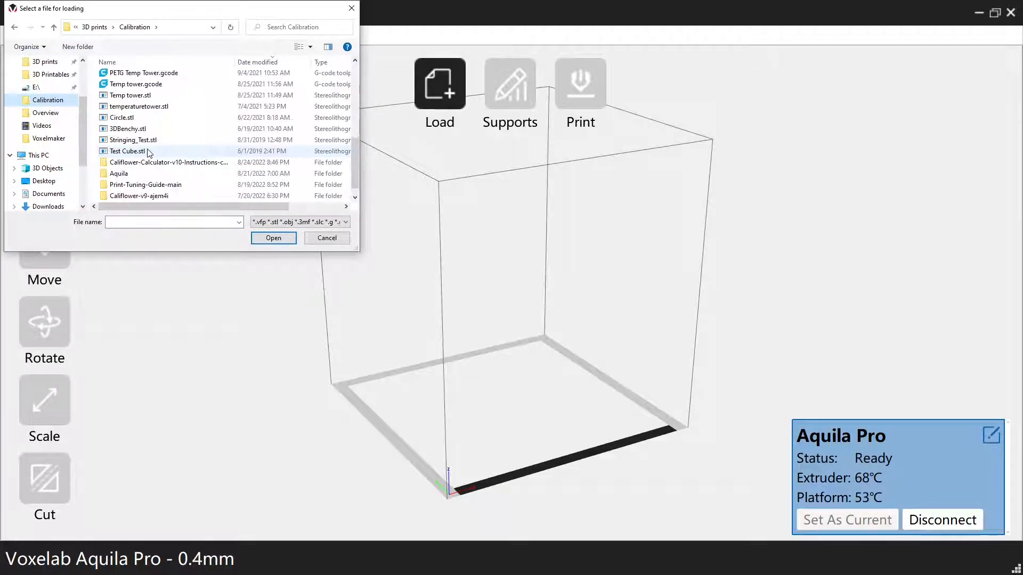
{"action": "left_click", "coordinate": [134, 129]}
{"action": "left_click", "coordinate": [274, 239]}
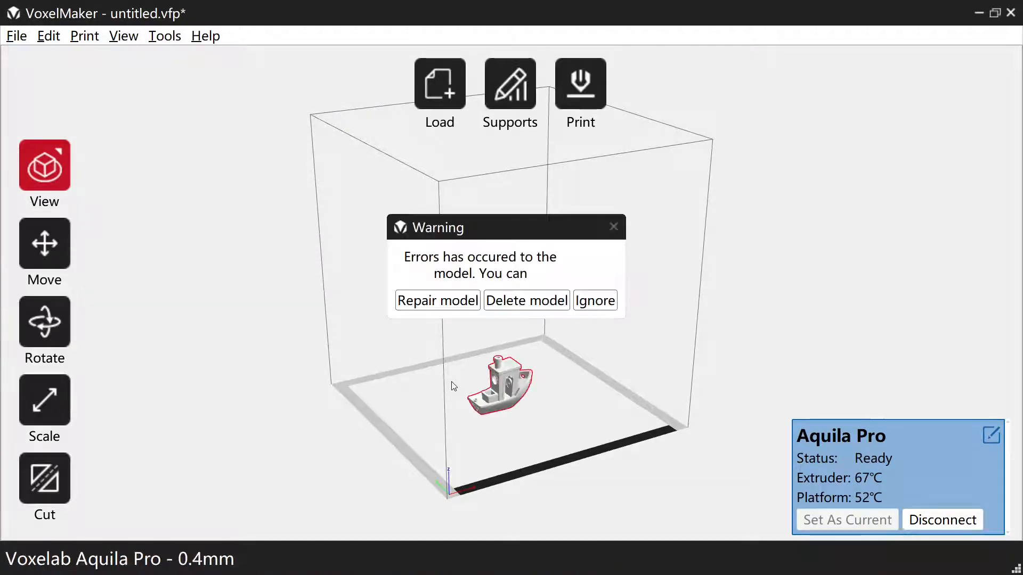
{"action": "left_click", "coordinate": [420, 302]}
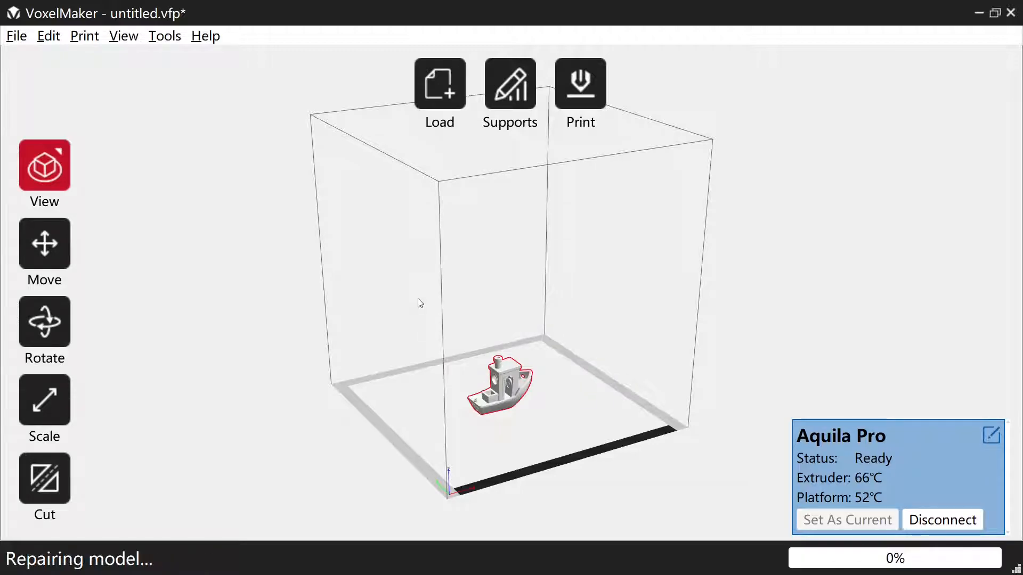
{"action": "left_click", "coordinate": [503, 301]}
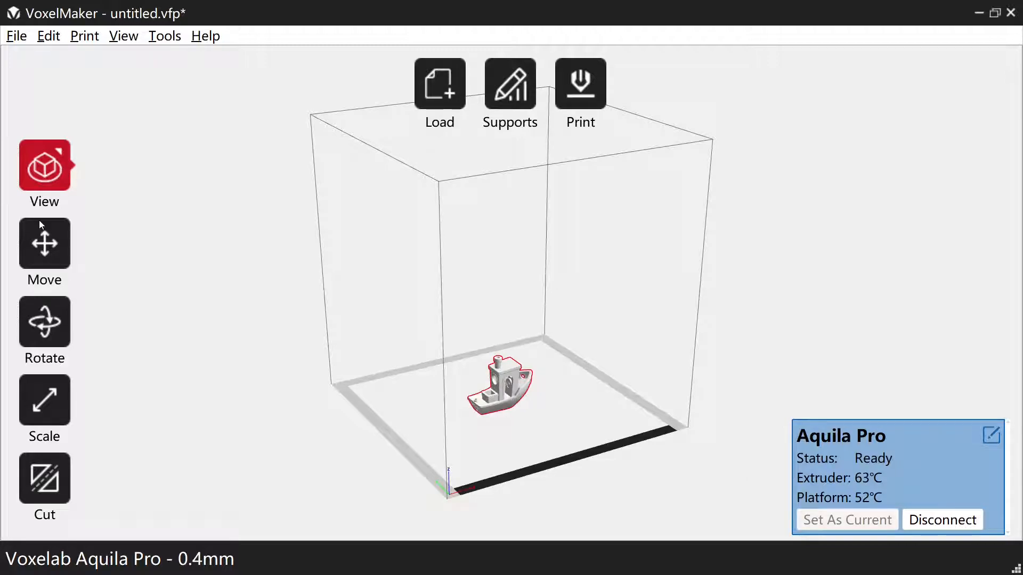
Look through the view, position, rotation and dimension settings available for the loaded boat model.
{"action": "left_click", "coordinate": [43, 175]}
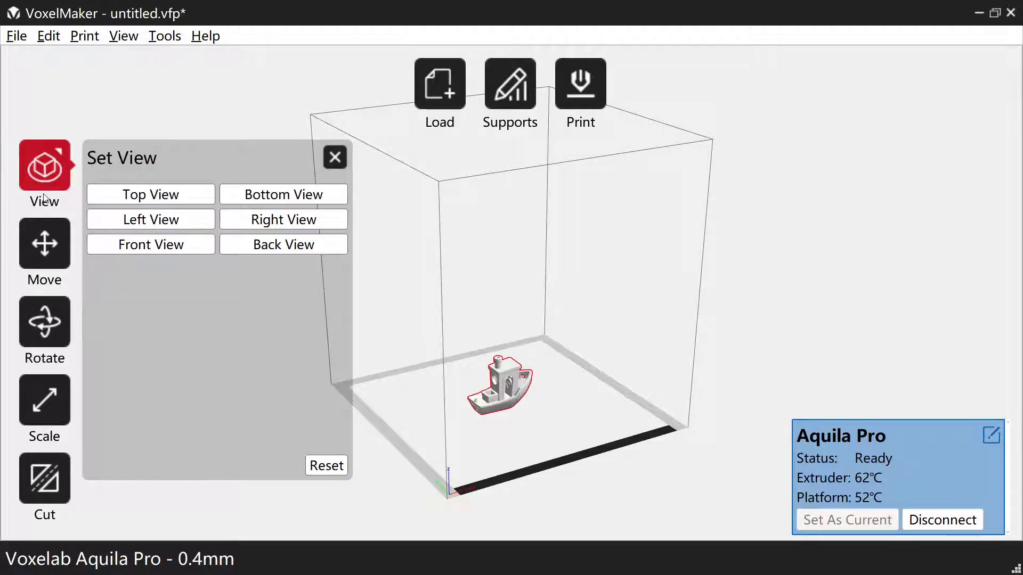
{"action": "left_click", "coordinate": [43, 249]}
{"action": "left_click", "coordinate": [36, 331]}
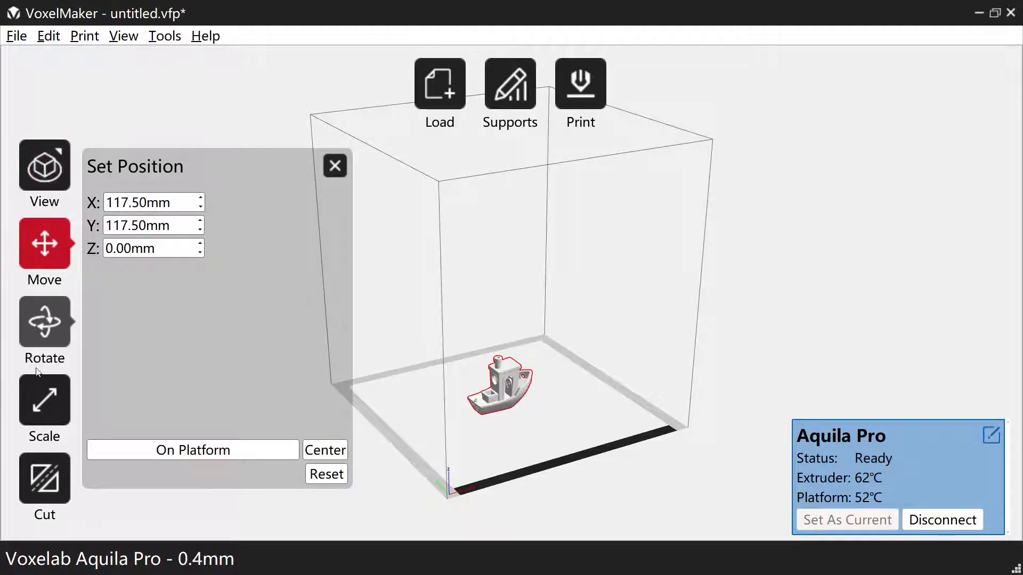
{"action": "left_click", "coordinate": [36, 405]}
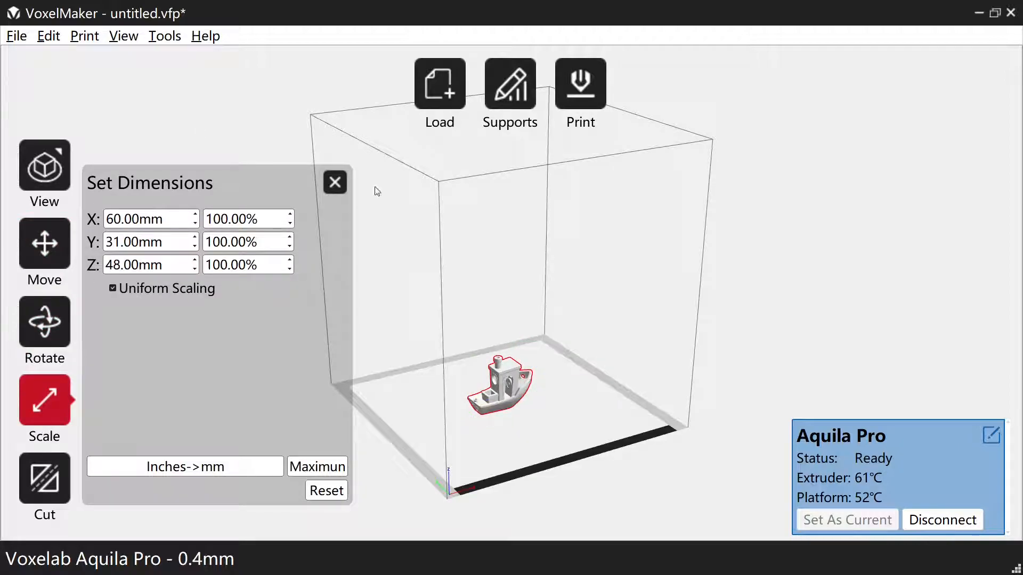
{"action": "left_click", "coordinate": [335, 182]}
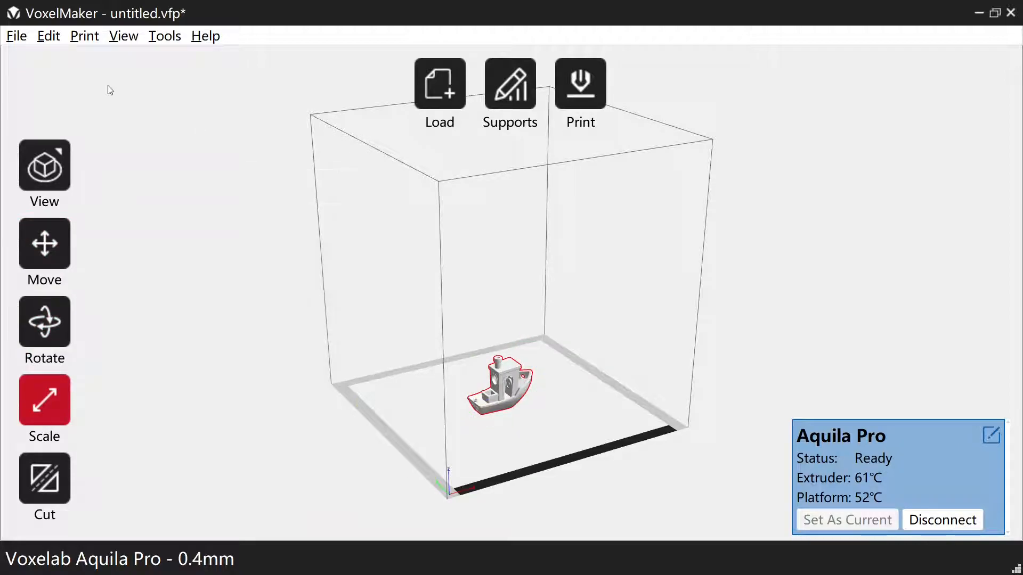
{"action": "left_click", "coordinate": [46, 165]}
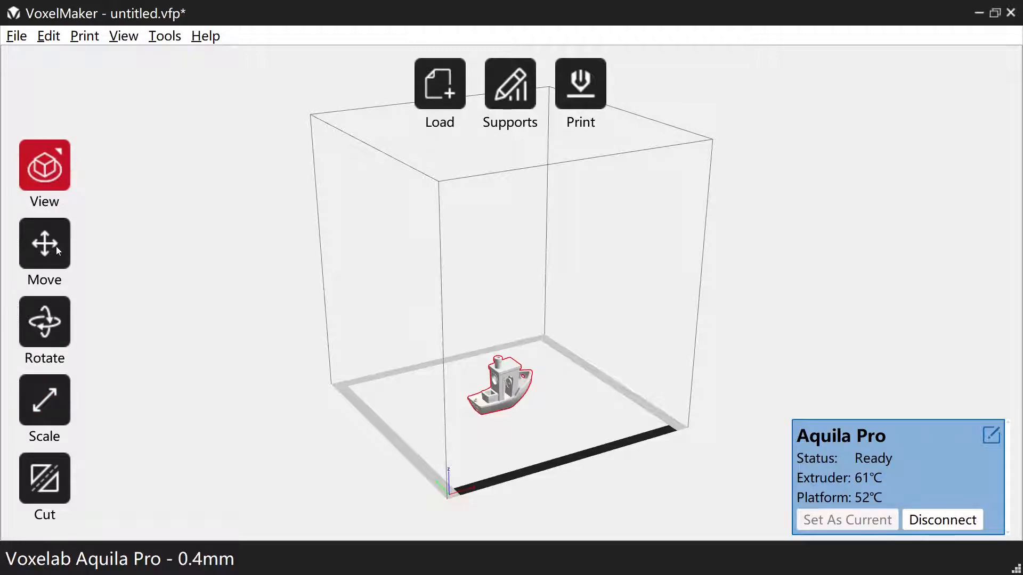
{"action": "left_click", "coordinate": [59, 163]}
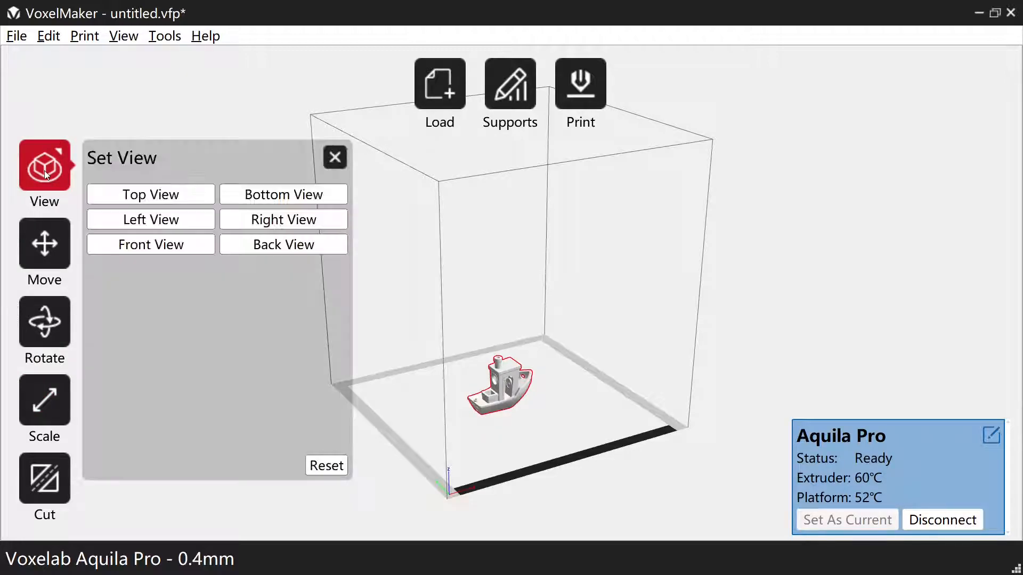
{"action": "left_click", "coordinate": [40, 251]}
{"action": "left_click", "coordinate": [44, 328]}
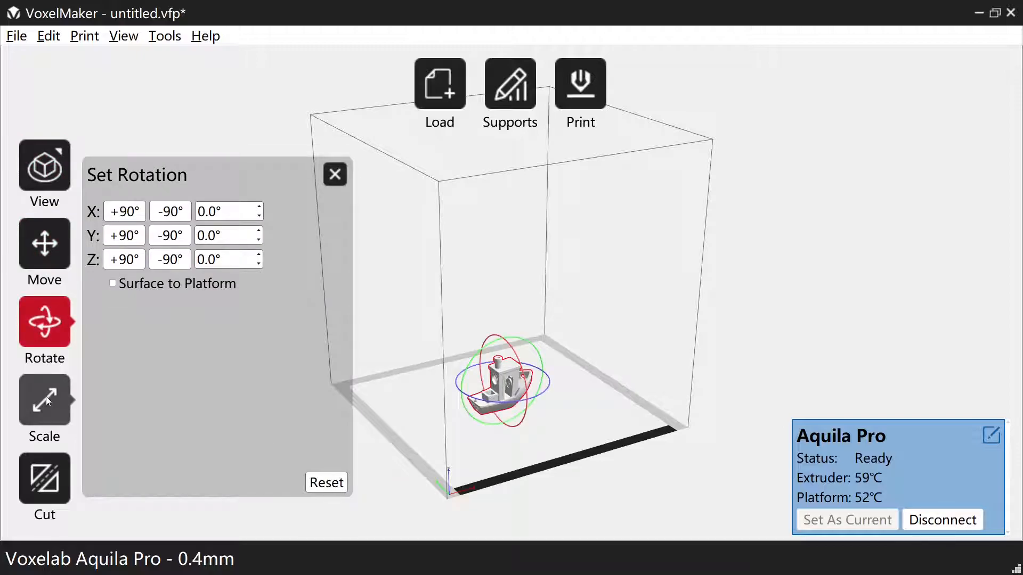
{"action": "left_click", "coordinate": [46, 397]}
Inspect the boat model from the preset top, bottom, side, front and back views and reset the view.
{"action": "left_click", "coordinate": [46, 177]}
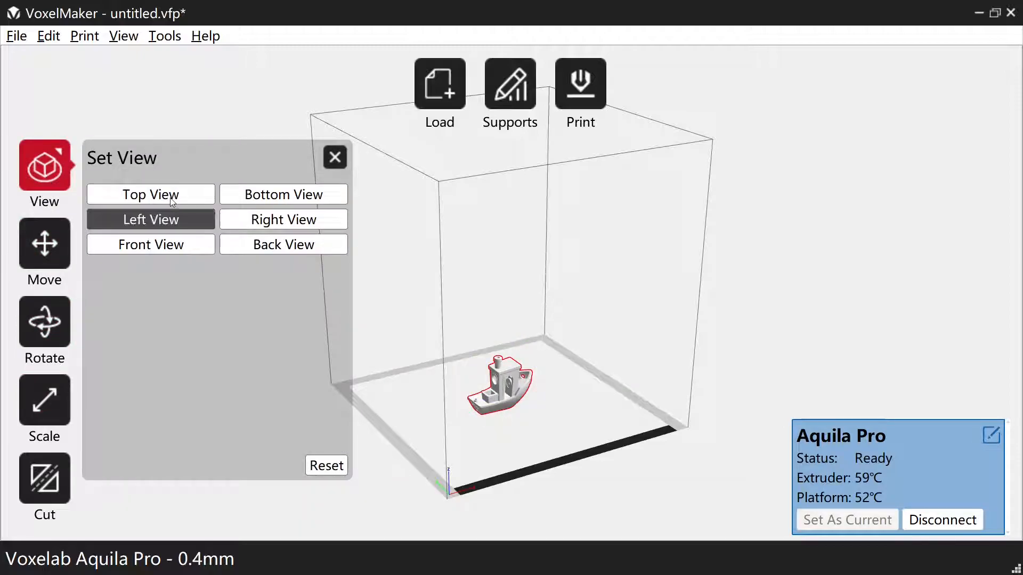
{"action": "left_click", "coordinate": [200, 195]}
{"action": "left_click", "coordinate": [266, 223]}
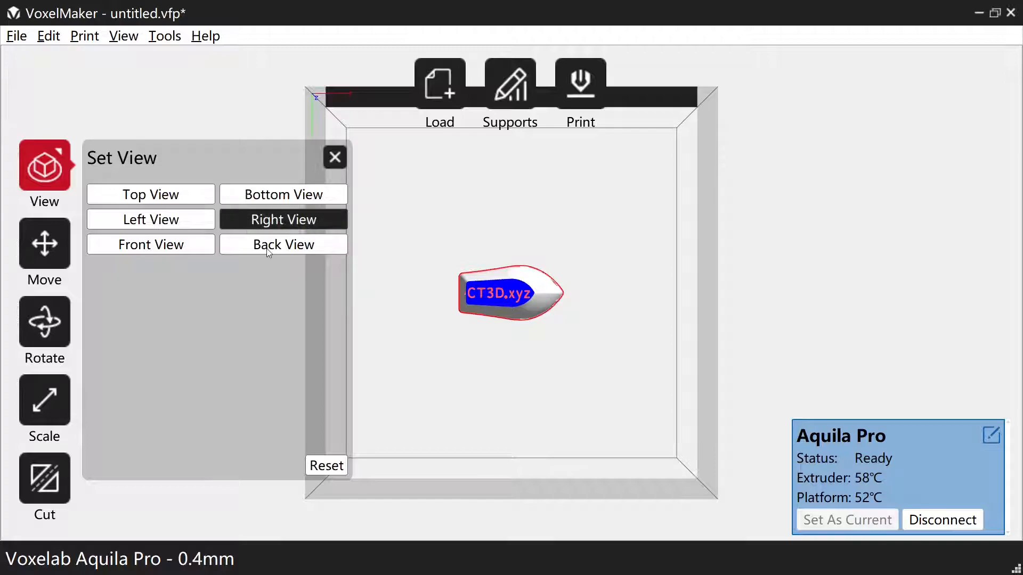
{"action": "left_click", "coordinate": [265, 247]}
{"action": "left_click", "coordinate": [178, 245]}
{"action": "left_click", "coordinate": [163, 223]}
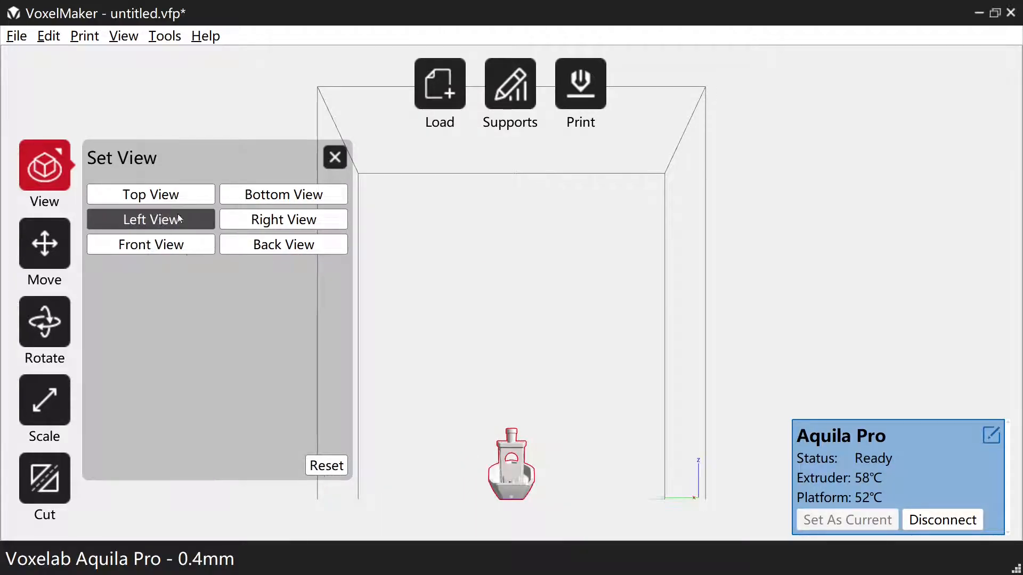
{"action": "left_click", "coordinate": [285, 196]}
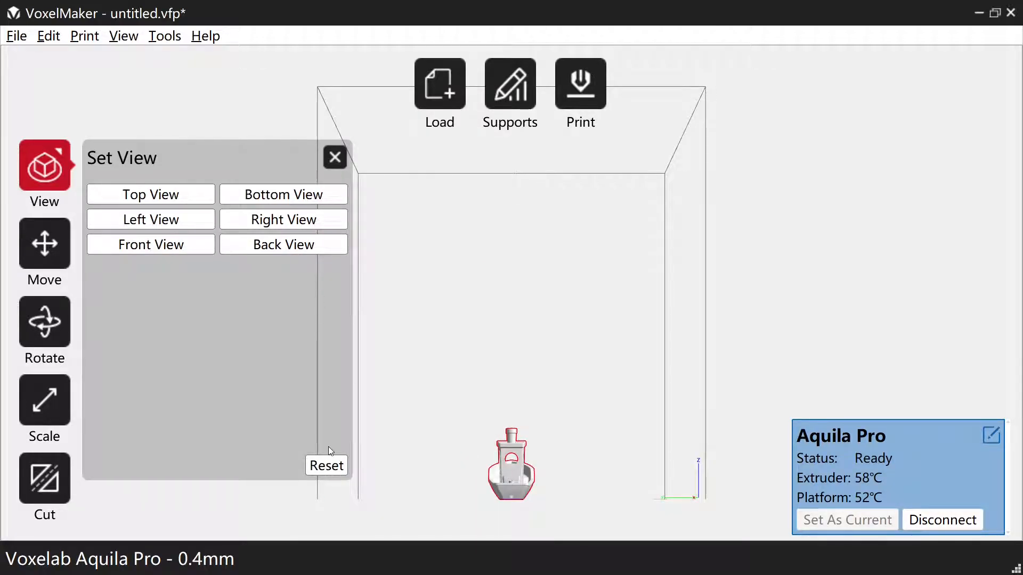
{"action": "left_click", "coordinate": [325, 464]}
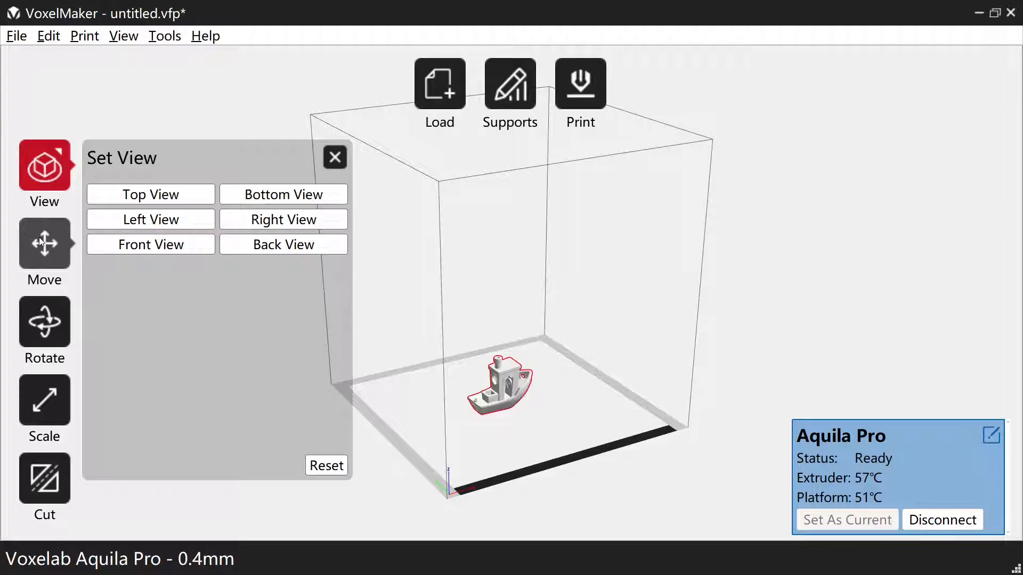
Orbit, pan and zoom around the boat in the build volume and restore the default view.
{"action": "left_click_drag", "start_coordinate": [465, 401], "coordinate": [473, 313]}
{"action": "right_click_drag", "start_coordinate": [483, 335], "coordinate": [506, 331]}
{"action": "scroll", "coordinate": [508, 333], "scroll_direction": "up", "scroll_amount": 3}
{"action": "scroll", "coordinate": [506, 332], "scroll_direction": "down", "scroll_amount": 5}
{"action": "left_click", "coordinate": [325, 466]}
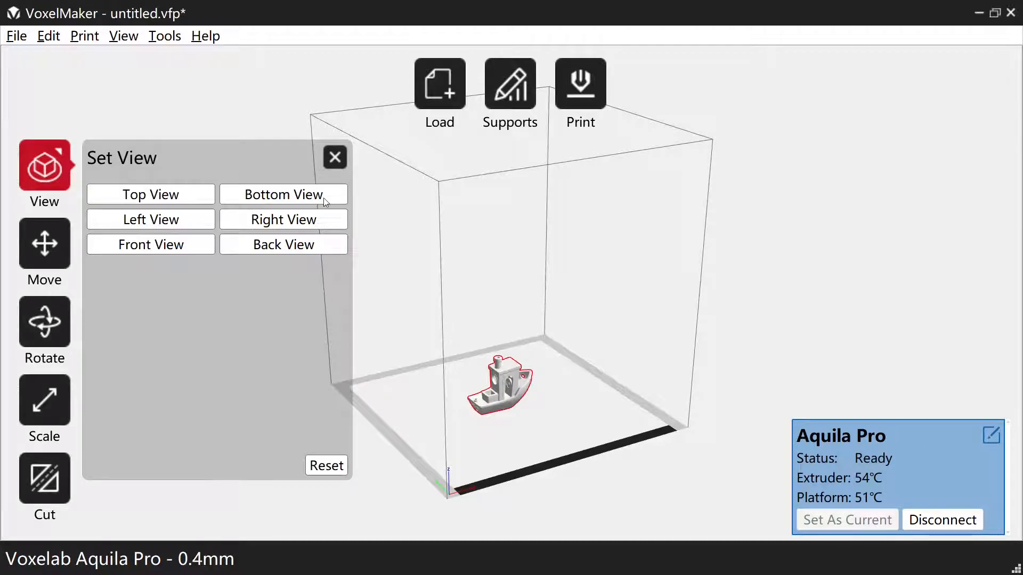
Move the boat freely across the platform to about X 113 mm, Y 83 mm and restore its centered position.
{"action": "left_click", "coordinate": [44, 247]}
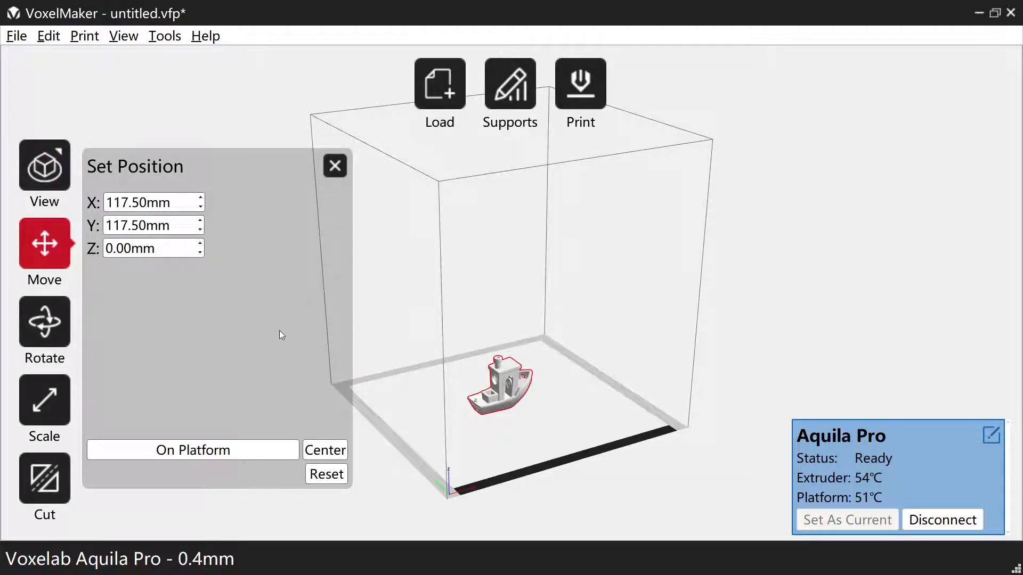
{"action": "mouse_move", "coordinate": [501, 394]}
{"action": "left_mouse_down"}
{"action": "mouse_move", "coordinate": [495, 410]}
{"action": "mouse_move", "coordinate": [516, 410]}
{"action": "mouse_move", "coordinate": [500, 402]}
{"action": "left_mouse_up"}
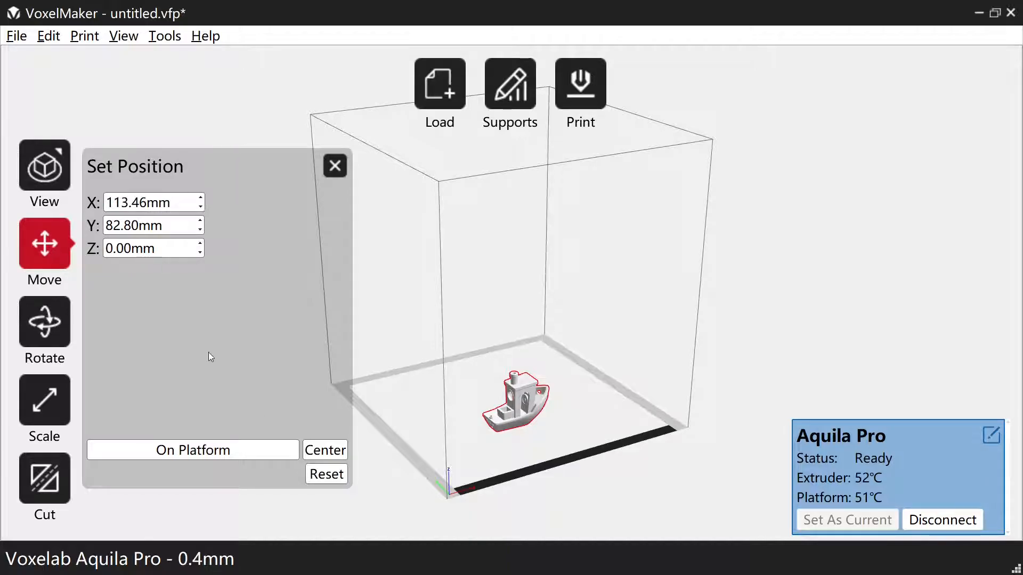
{"action": "left_click", "coordinate": [324, 450]}
{"action": "left_click", "coordinate": [329, 475]}
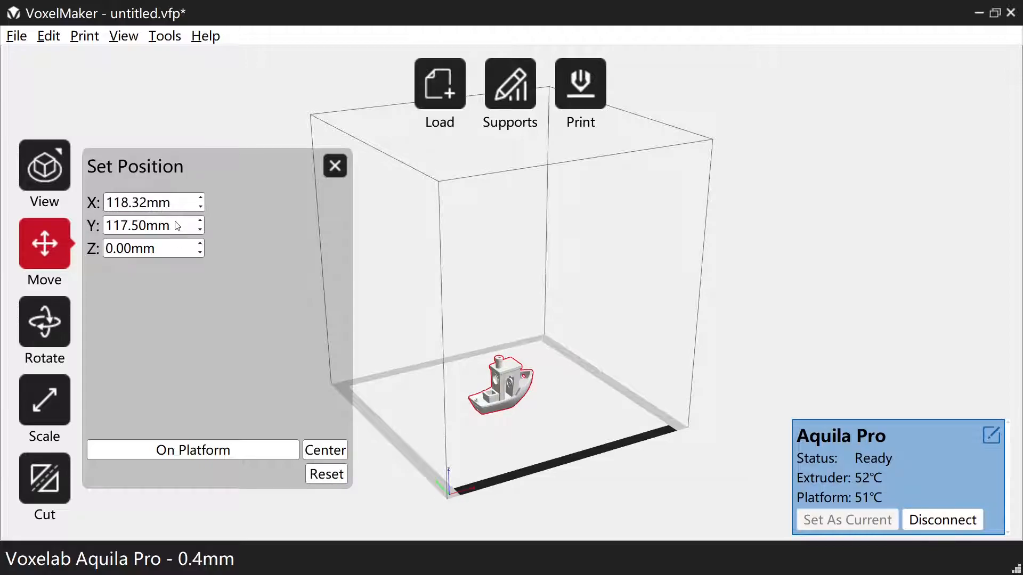
Shift the boat along the X axis in small increments to 129.32 mm.
{"action": "left_click", "coordinate": [203, 199]}
{"action": "left_click", "coordinate": [203, 199]}
{"action": "left_click", "coordinate": [202, 199]}
{"action": "left_click", "coordinate": [203, 198]}
{"action": "left_click", "coordinate": [203, 199]}
{"action": "left_click", "coordinate": [203, 199]}
{"action": "left_click", "coordinate": [202, 199]}
{"action": "left_click", "coordinate": [201, 199]}
{"action": "left_click", "coordinate": [200, 199]}
{"action": "left_click", "coordinate": [200, 199]}
{"action": "left_click", "coordinate": [201, 199]}
{"action": "left_click", "coordinate": [201, 199]}
{"action": "left_click", "coordinate": [201, 199]}
{"action": "left_click", "coordinate": [201, 206]}
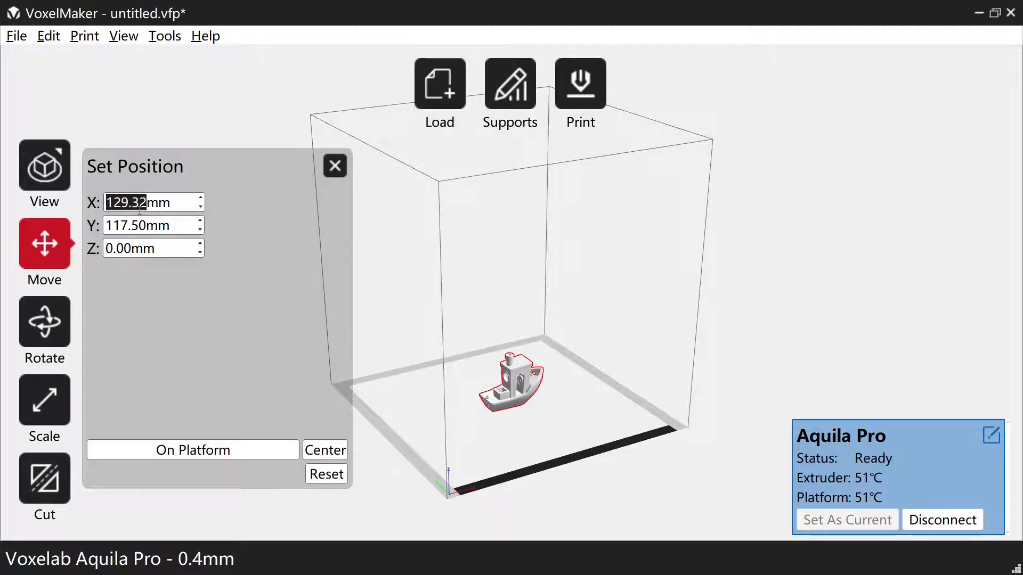
Set the boat's X position to 138 mm and return it to its centered position.
{"action": "type", "text": "138"}
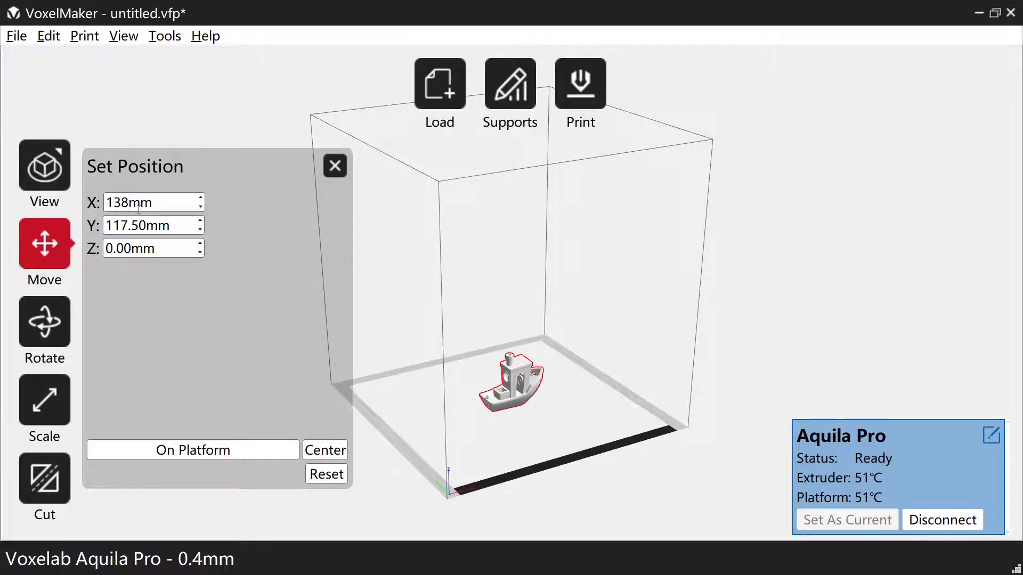
{"action": "key", "text": "Tab"}
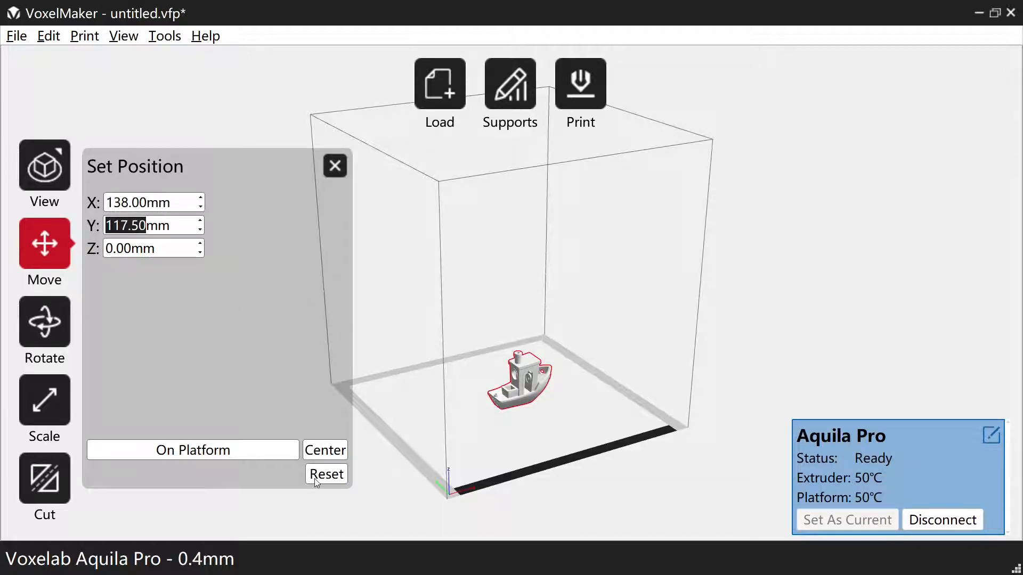
{"action": "left_click", "coordinate": [312, 461]}
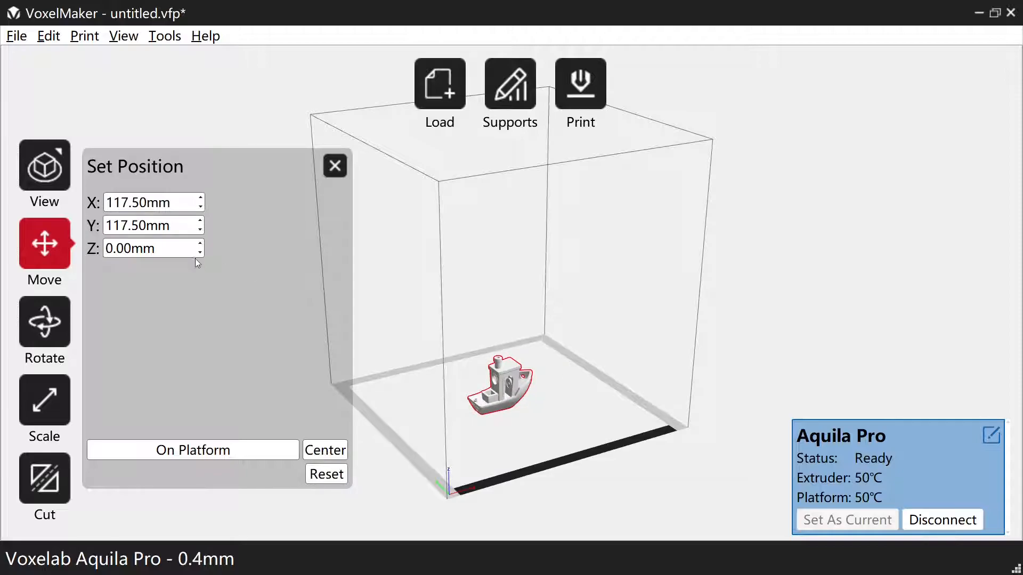
Raise the boat to a Z position of 14 mm and set it back down on the platform.
{"action": "scroll", "coordinate": [203, 245], "scroll_direction": "up", "scroll_amount": 10}
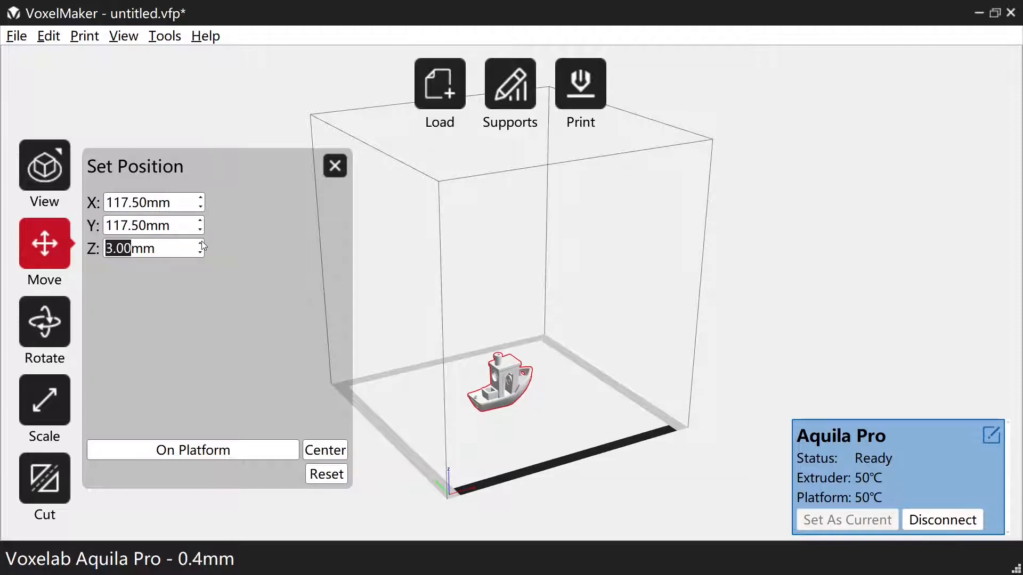
{"action": "scroll", "coordinate": [201, 240], "scroll_direction": "up", "scroll_amount": 4}
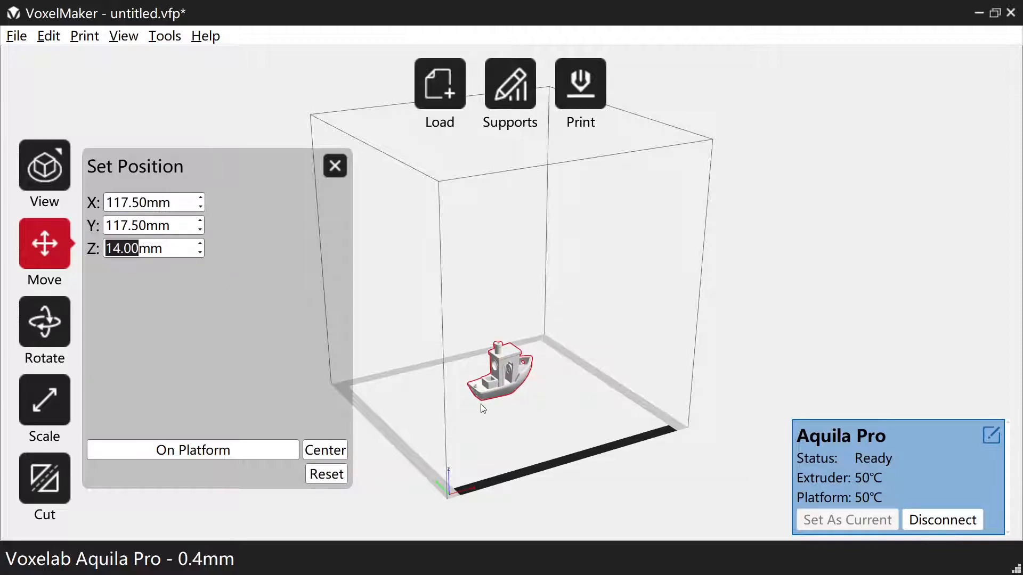
{"action": "left_click_drag", "start_coordinate": [459, 443], "coordinate": [455, 430]}
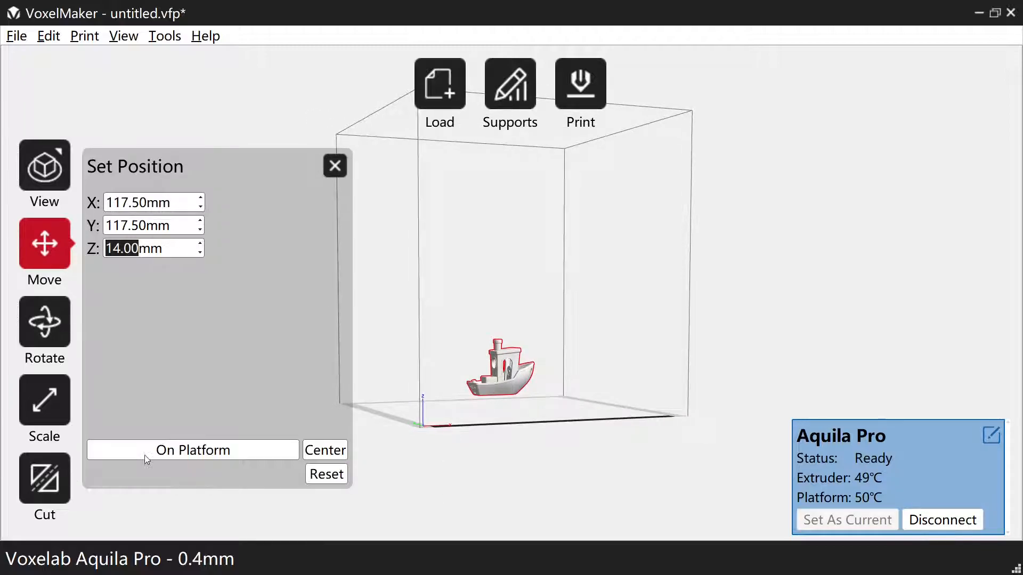
{"action": "left_click", "coordinate": [158, 455]}
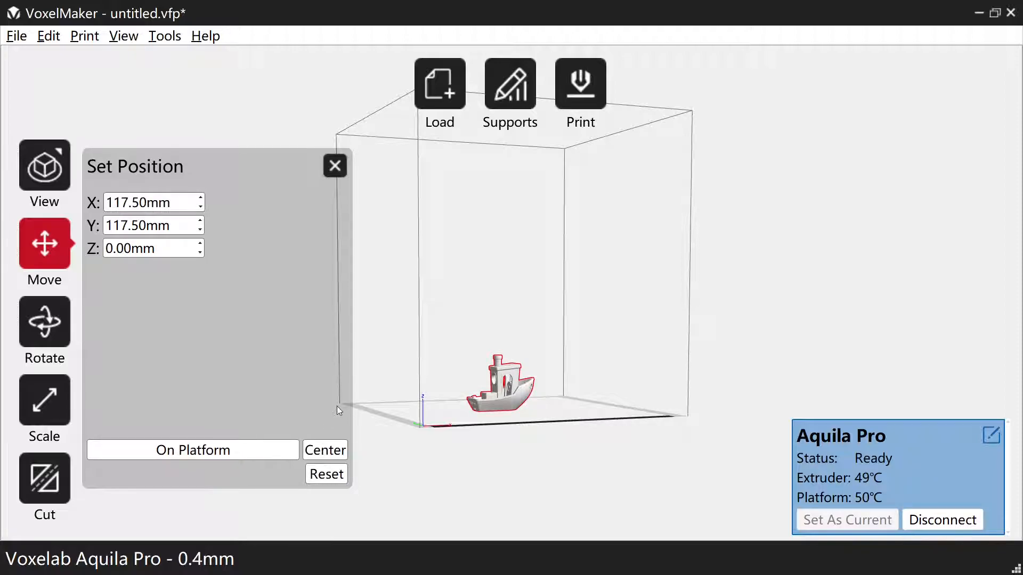
Rotate the boat by -90° about the Z axis and turn it back by +90°.
{"action": "left_click_drag", "start_coordinate": [505, 416], "coordinate": [487, 399]}
{"action": "left_click", "coordinate": [40, 322]}
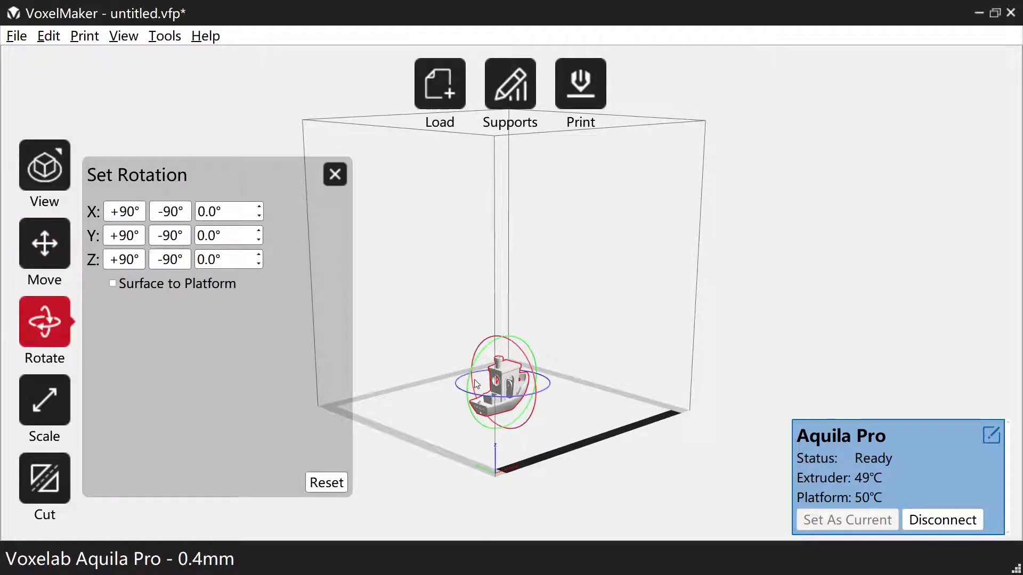
{"action": "scroll", "coordinate": [527, 303], "scroll_direction": "up", "scroll_amount": 3}
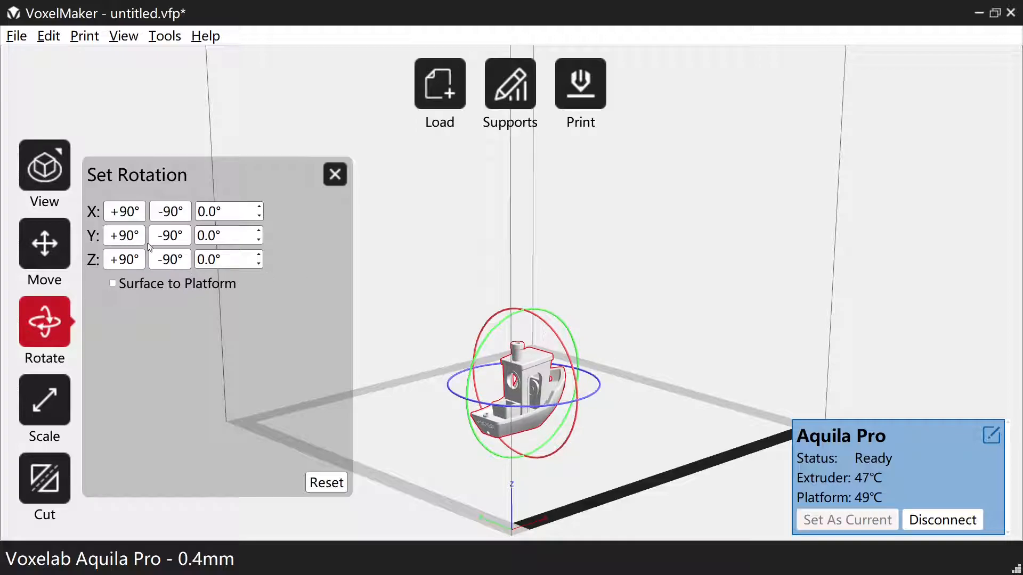
{"action": "left_click", "coordinate": [170, 260]}
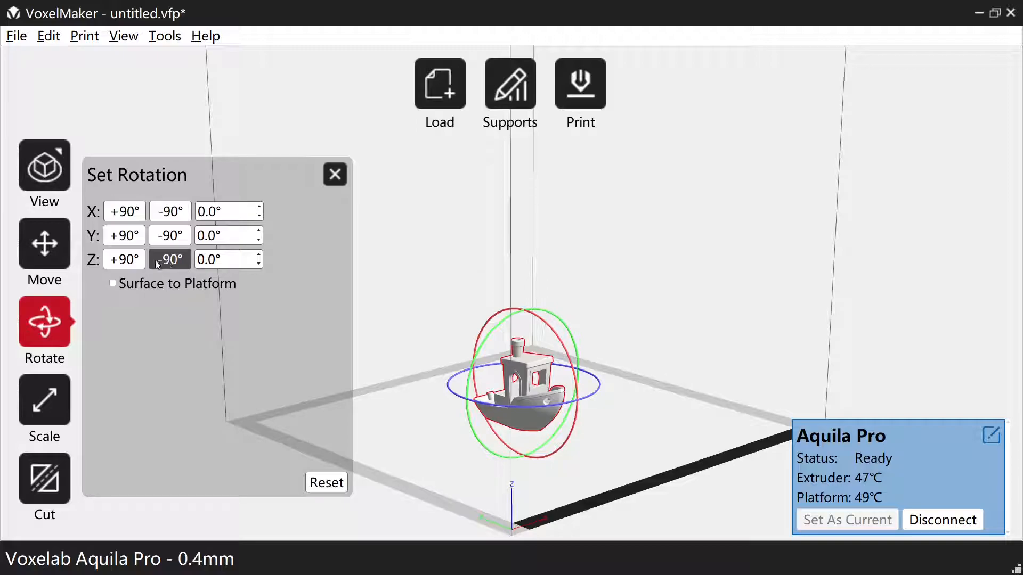
{"action": "left_click", "coordinate": [125, 261]}
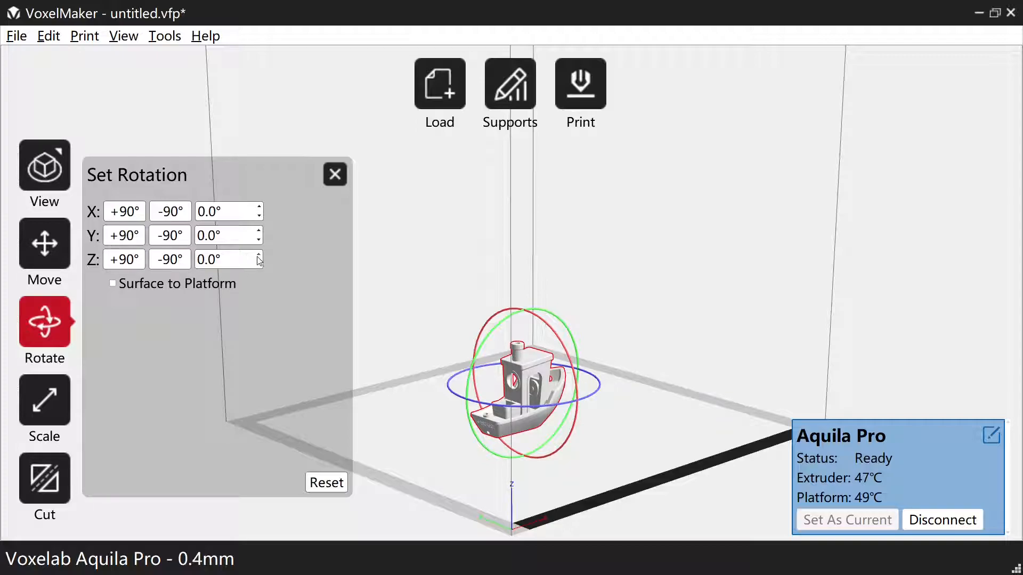
Set the boat's Z rotation to -25°.
{"action": "scroll", "coordinate": [260, 257], "scroll_direction": "up", "scroll_amount": 8}
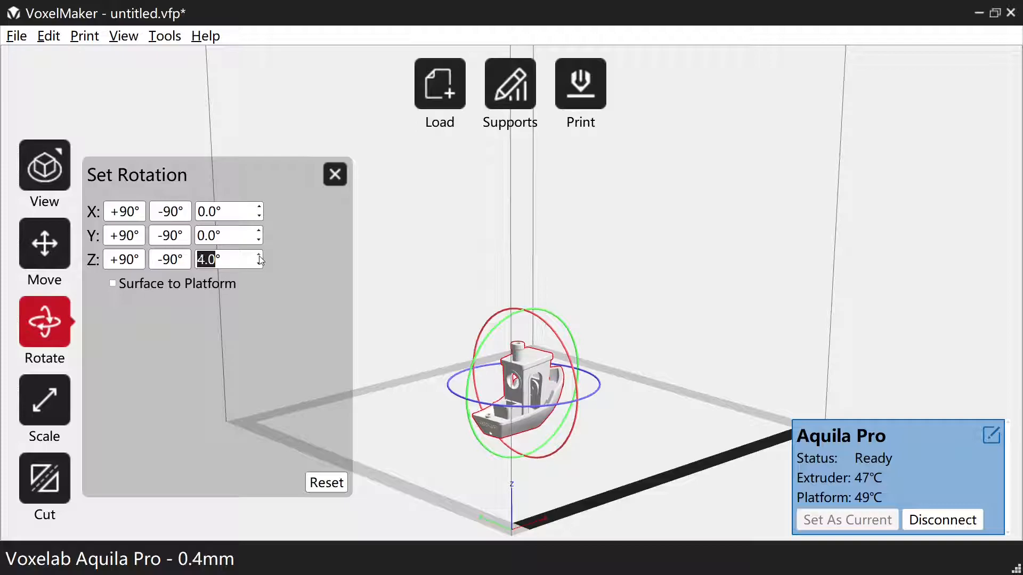
{"action": "scroll", "coordinate": [259, 256], "scroll_direction": "up", "scroll_amount": 5}
{"action": "scroll", "coordinate": [257, 263], "scroll_direction": "down", "scroll_amount": 5}
{"action": "scroll", "coordinate": [257, 264], "scroll_direction": "down", "scroll_amount": 11}
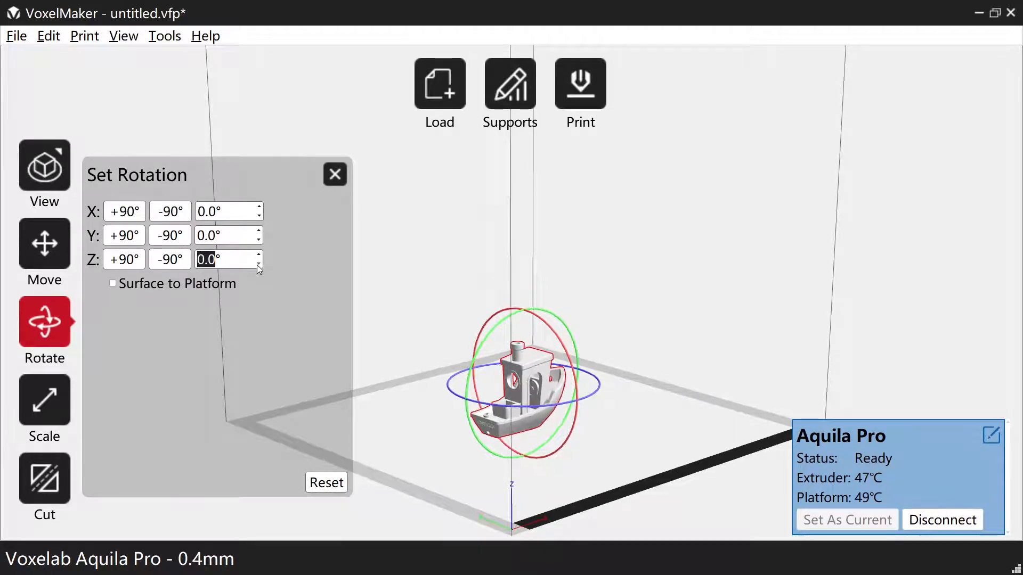
{"action": "scroll", "coordinate": [258, 265], "scroll_direction": "down", "scroll_amount": 7}
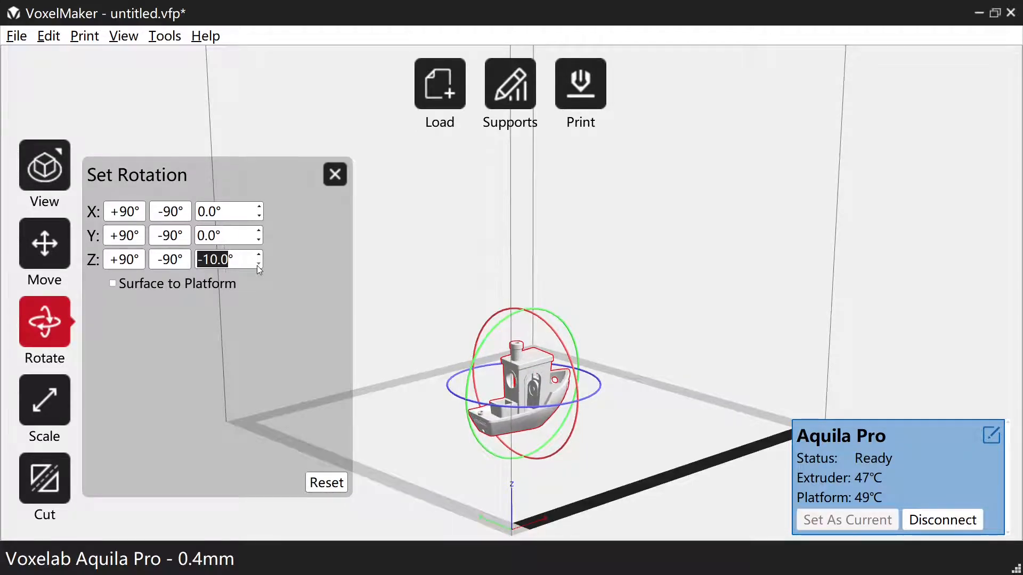
{"action": "type", "text": "-25"}
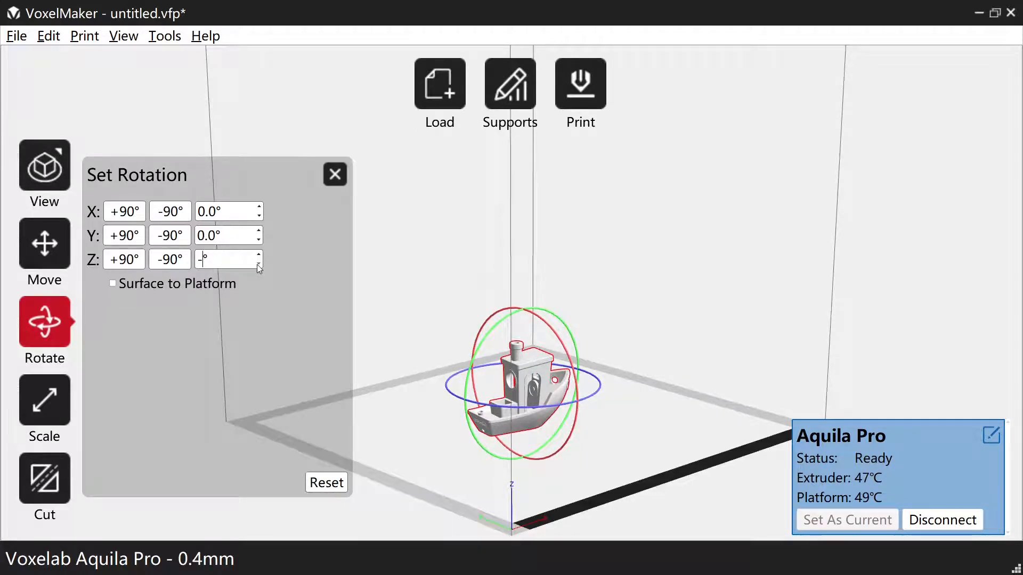
{"action": "key", "text": "Return"}
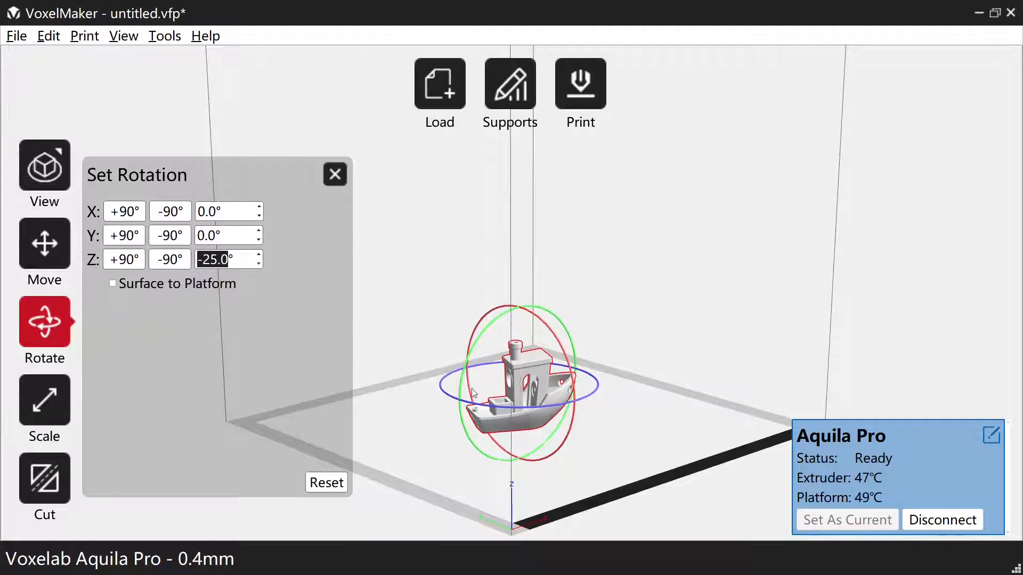
Enable Surface to Platform and lay the top face of the boat's chimney on the build platform.
{"action": "left_click", "coordinate": [113, 284]}
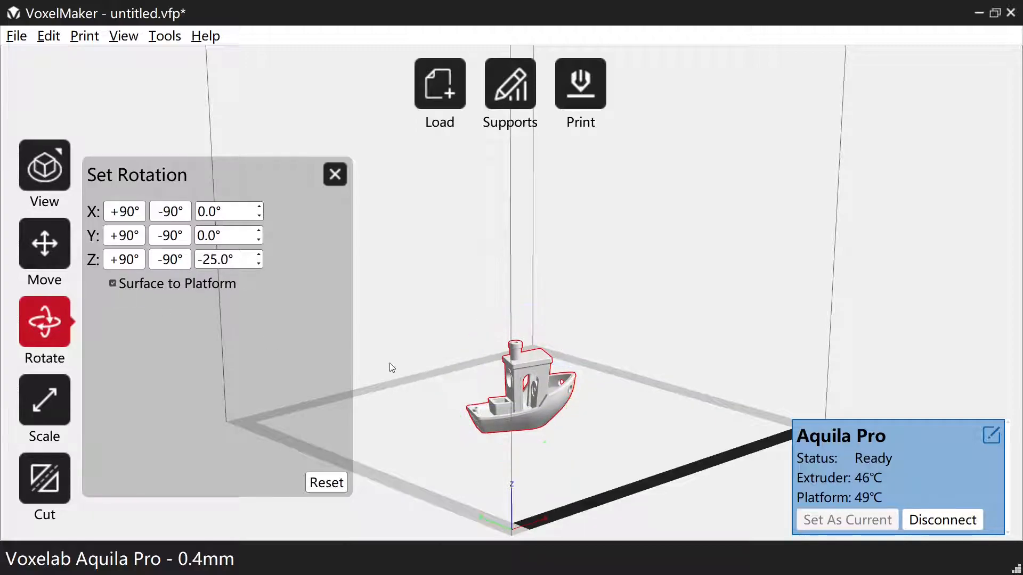
{"action": "scroll", "coordinate": [514, 355], "scroll_direction": "up", "scroll_amount": 6}
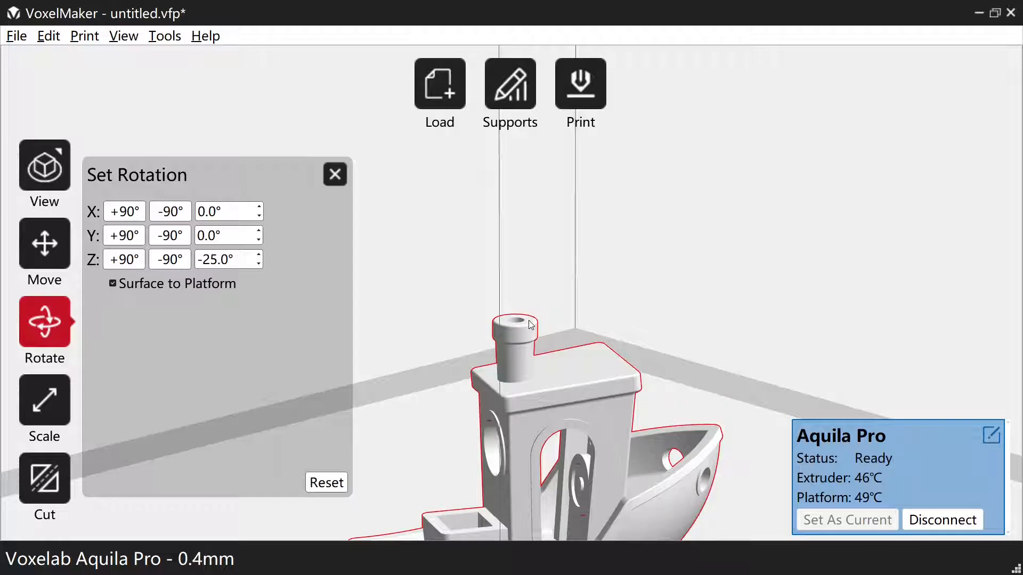
{"action": "left_click", "coordinate": [531, 325]}
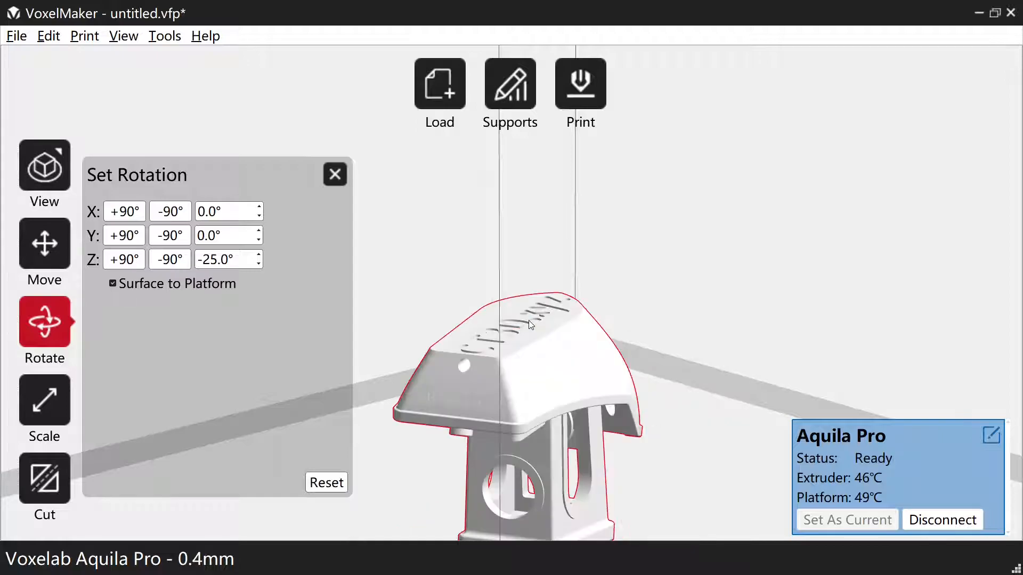
{"action": "scroll", "coordinate": [495, 405], "scroll_direction": "down", "scroll_amount": 3}
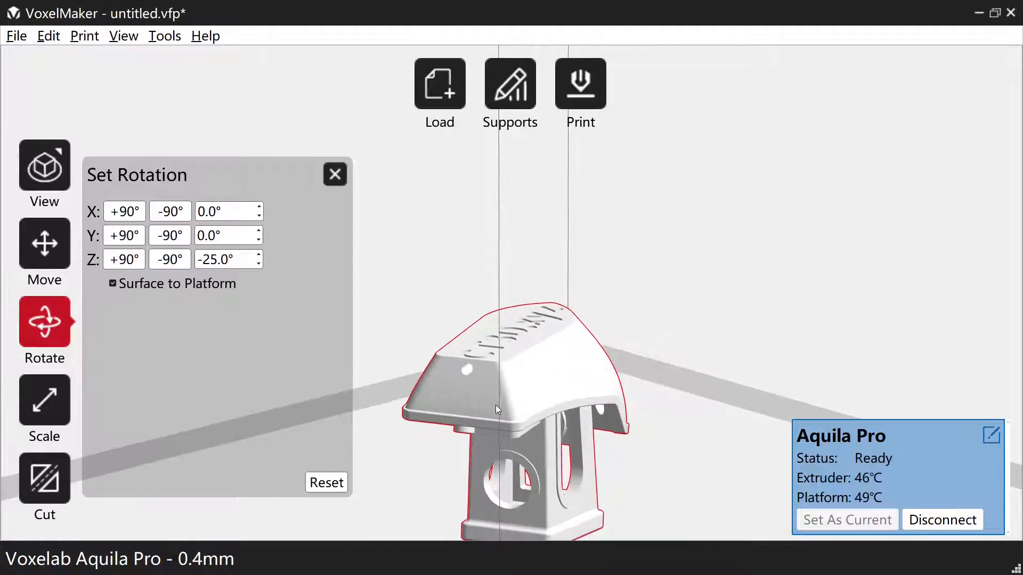
{"action": "middle_click_drag", "start_coordinate": [491, 443], "coordinate": [490, 311]}
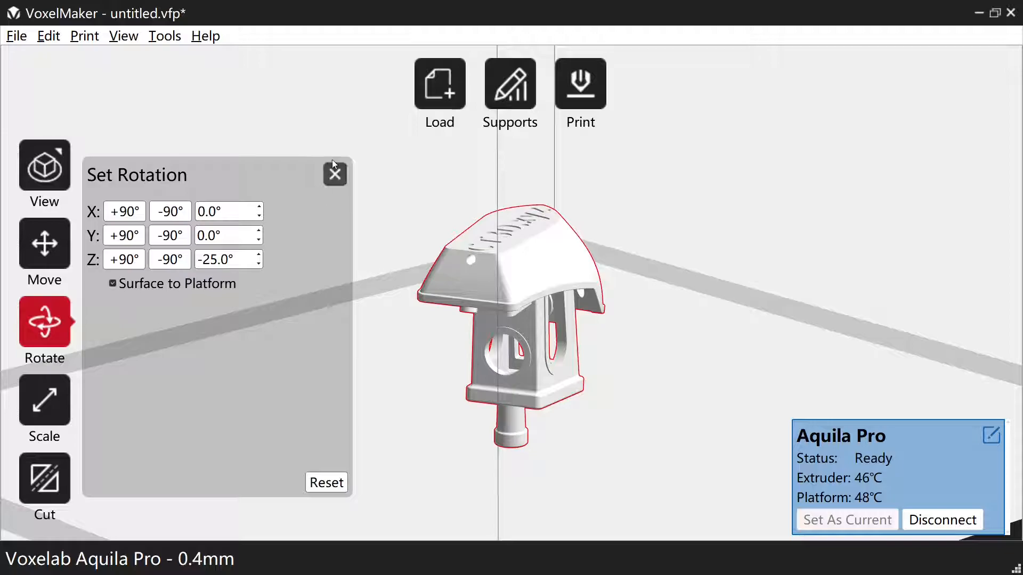
Enlarge the model uniformly through its X percentage and X length, and restore its original dimensions.
{"action": "left_click", "coordinate": [40, 400]}
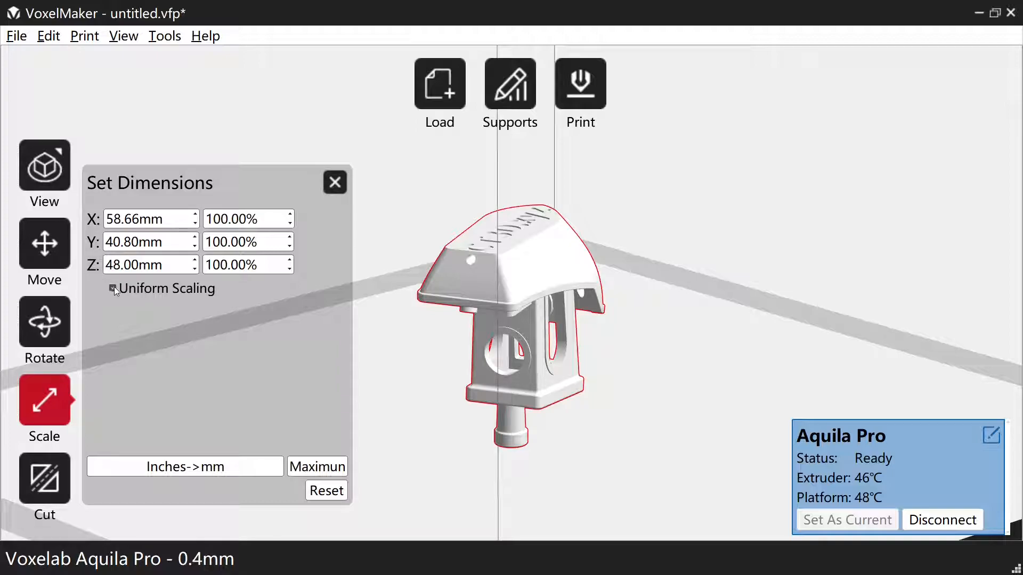
{"action": "left_click", "coordinate": [291, 215]}
{"action": "left_click", "coordinate": [291, 215]}
{"action": "left_click", "coordinate": [291, 215]}
{"action": "left_click", "coordinate": [291, 215]}
{"action": "left_click", "coordinate": [196, 215]}
{"action": "left_click", "coordinate": [195, 215]}
{"action": "left_click", "coordinate": [196, 215]}
{"action": "left_click", "coordinate": [196, 215]}
{"action": "left_click", "coordinate": [195, 215]}
{"action": "left_click", "coordinate": [195, 216]}
{"action": "left_click", "coordinate": [318, 490]}
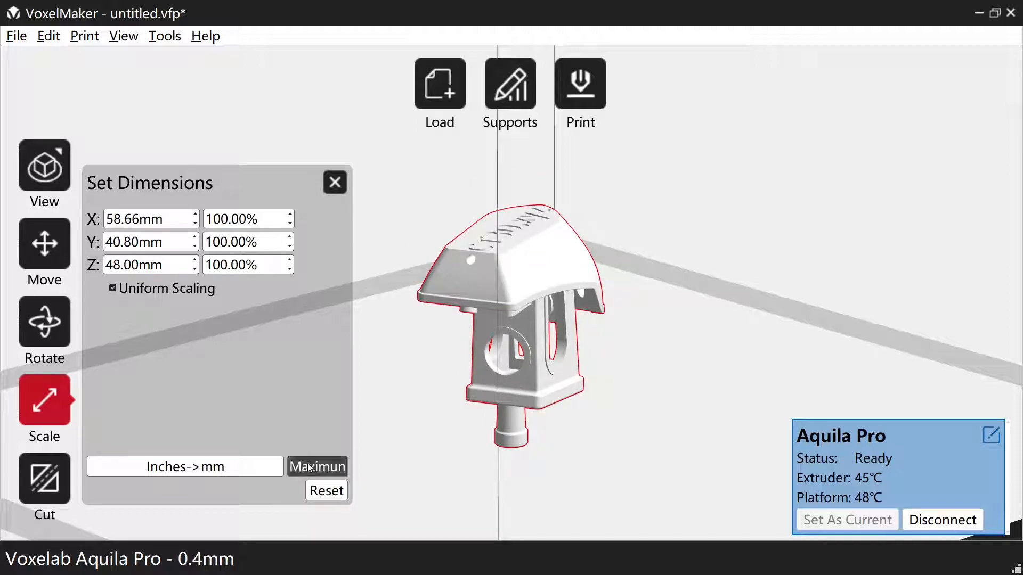
Scale the model to the maximum size that fits the build volume and reset its dimensions.
{"action": "left_click", "coordinate": [310, 467]}
{"action": "scroll", "coordinate": [545, 394], "scroll_direction": "down", "scroll_amount": 3}
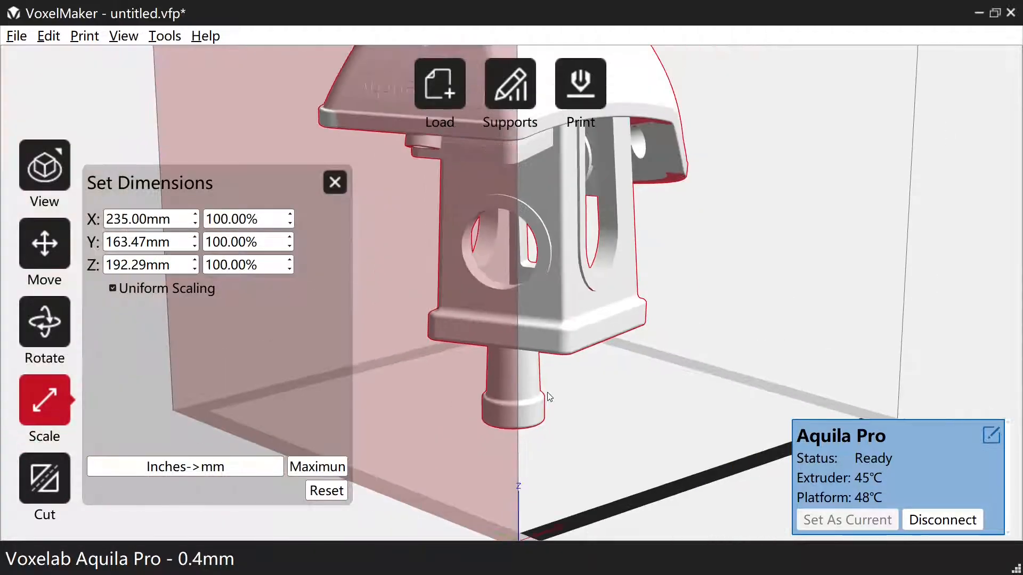
{"action": "scroll", "coordinate": [550, 396], "scroll_direction": "down", "scroll_amount": 5}
{"action": "mouse_move", "coordinate": [529, 388]}
{"action": "right_mouse_down"}
{"action": "mouse_move", "coordinate": [515, 389]}
{"action": "mouse_move", "coordinate": [519, 417]}
{"action": "mouse_move", "coordinate": [526, 393]}
{"action": "right_mouse_up"}
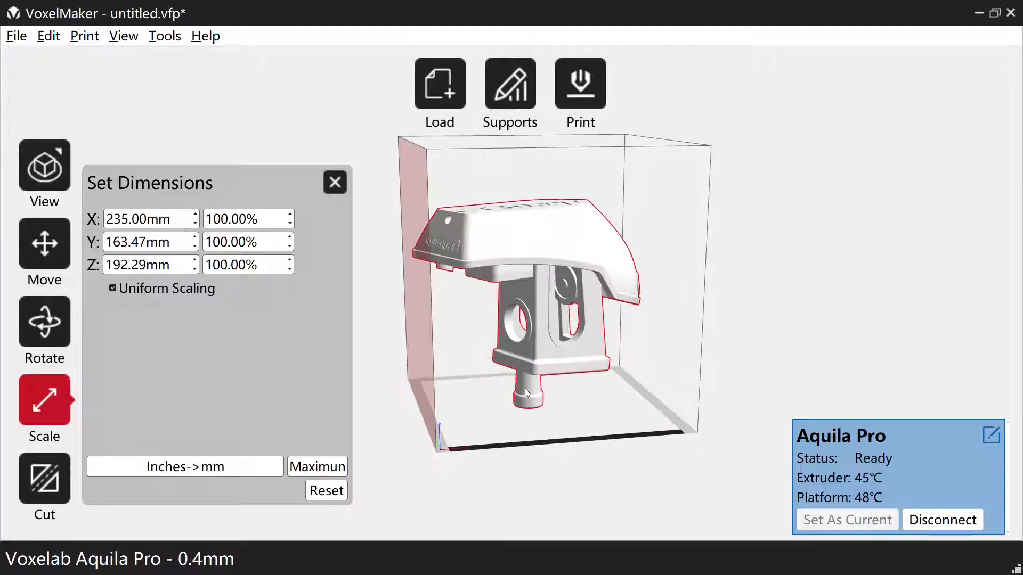
{"action": "left_click", "coordinate": [316, 486]}
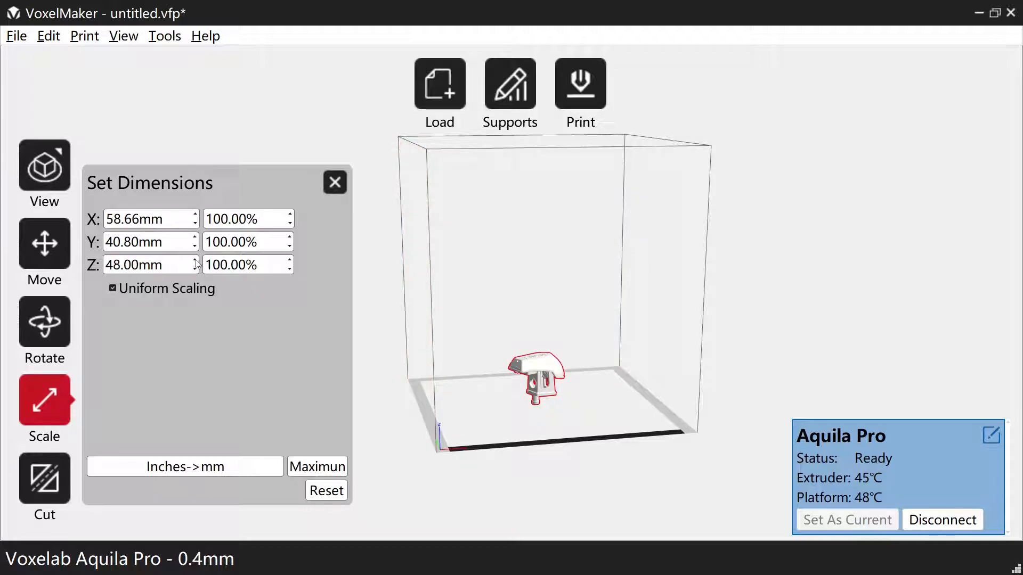
Turn off uniform scaling, stretch only the model's Y scale to 119%, and reset its dimensions.
{"action": "left_click", "coordinate": [112, 288]}
{"action": "left_click", "coordinate": [291, 236]}
{"action": "left_click", "coordinate": [292, 237]}
{"action": "left_click", "coordinate": [292, 237]}
{"action": "left_click", "coordinate": [291, 237]}
{"action": "left_click", "coordinate": [291, 236]}
{"action": "left_click", "coordinate": [292, 236]}
{"action": "left_click", "coordinate": [292, 236]}
{"action": "left_click", "coordinate": [292, 237]}
{"action": "left_click", "coordinate": [291, 237]}
{"action": "left_click", "coordinate": [292, 237]}
{"action": "double_click", "coordinate": [292, 236]}
{"action": "double_click", "coordinate": [292, 237]}
{"action": "double_click", "coordinate": [292, 236]}
{"action": "double_click", "coordinate": [291, 237]}
{"action": "left_click", "coordinate": [292, 237]}
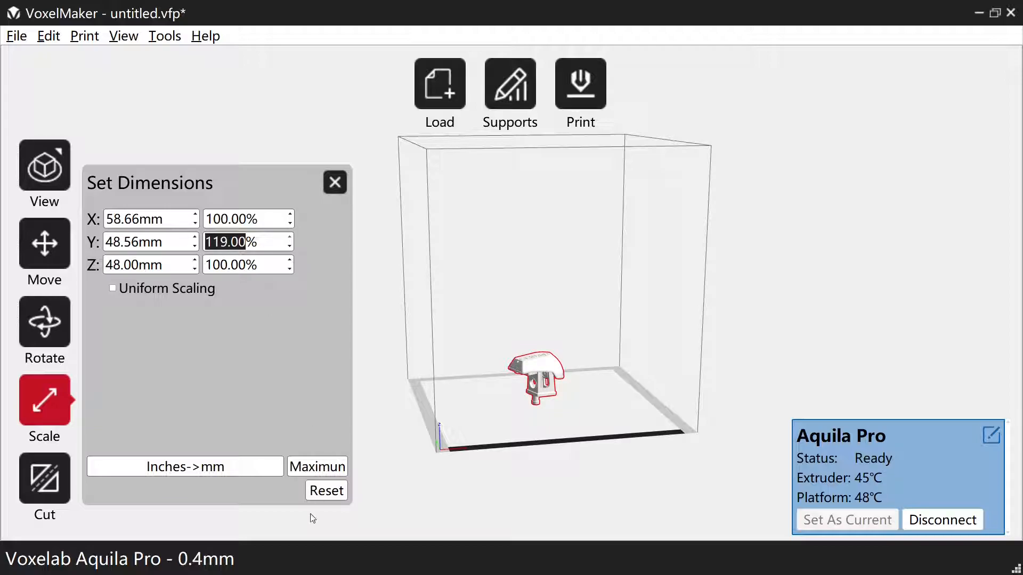
{"action": "left_click", "coordinate": [326, 491]}
Define a cut plane in the mouse-drawn direction with a nearly horizontal line across the upturned hull, at about 34.5 mm.
{"action": "scroll", "coordinate": [275, 363], "scroll_direction": "up", "scroll_amount": 3}
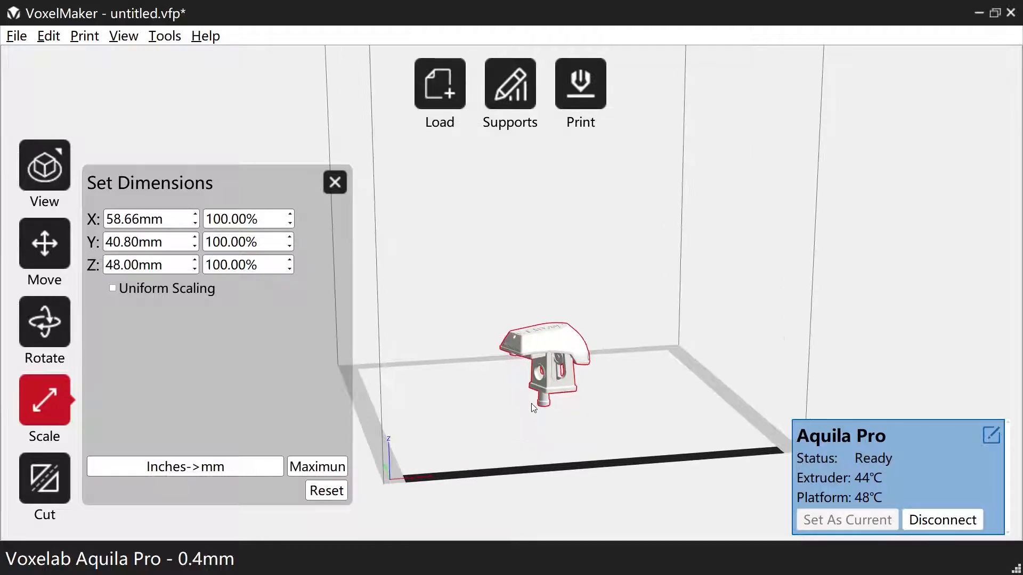
{"action": "left_click", "coordinate": [40, 483]}
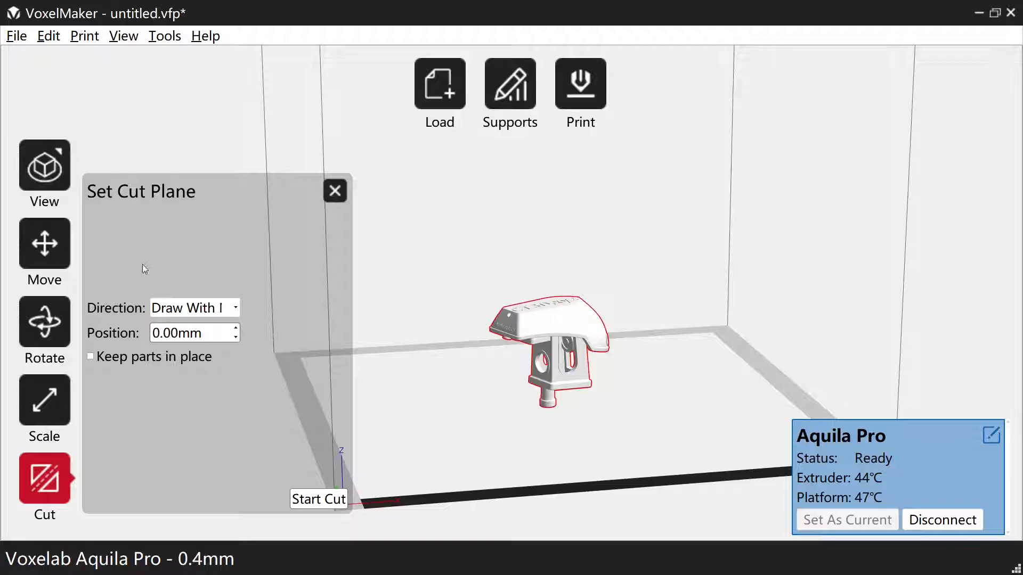
{"action": "left_click", "coordinate": [221, 312]}
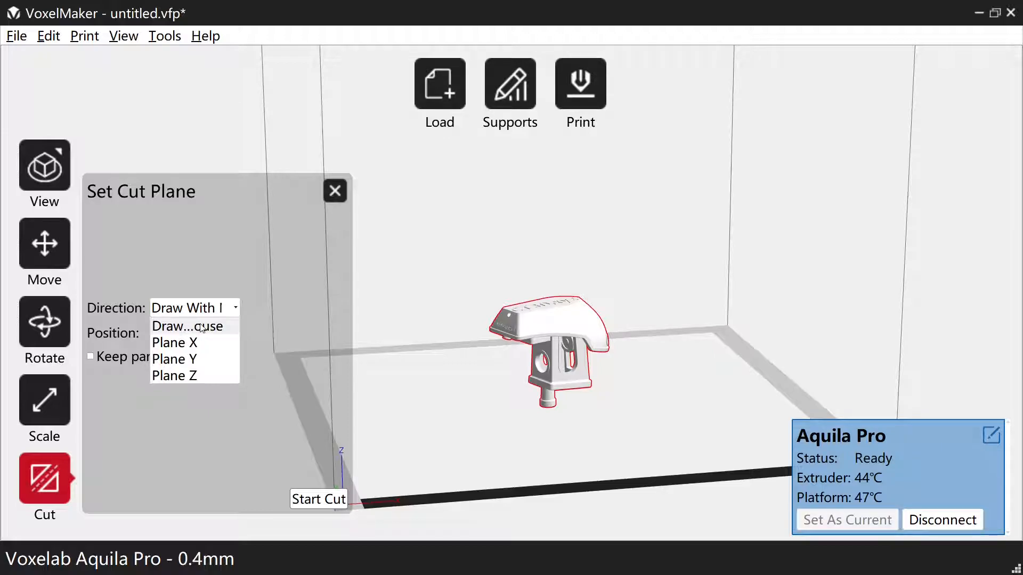
{"action": "left_click_drag", "start_coordinate": [484, 326], "coordinate": [658, 333]}
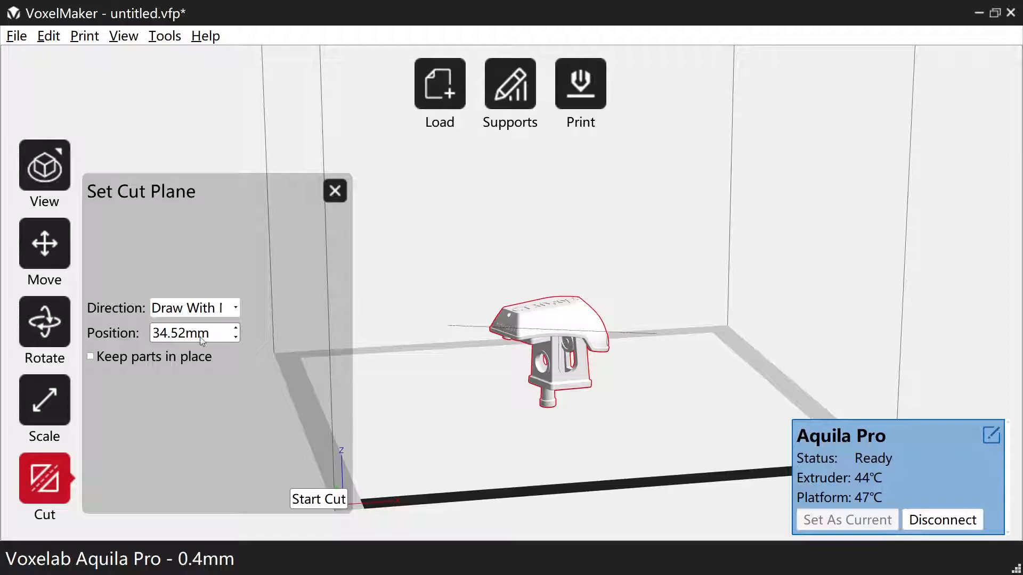
Preview the cut plane in the Plane X direction, and switch its direction to Plane Z.
{"action": "left_click", "coordinate": [211, 313]}
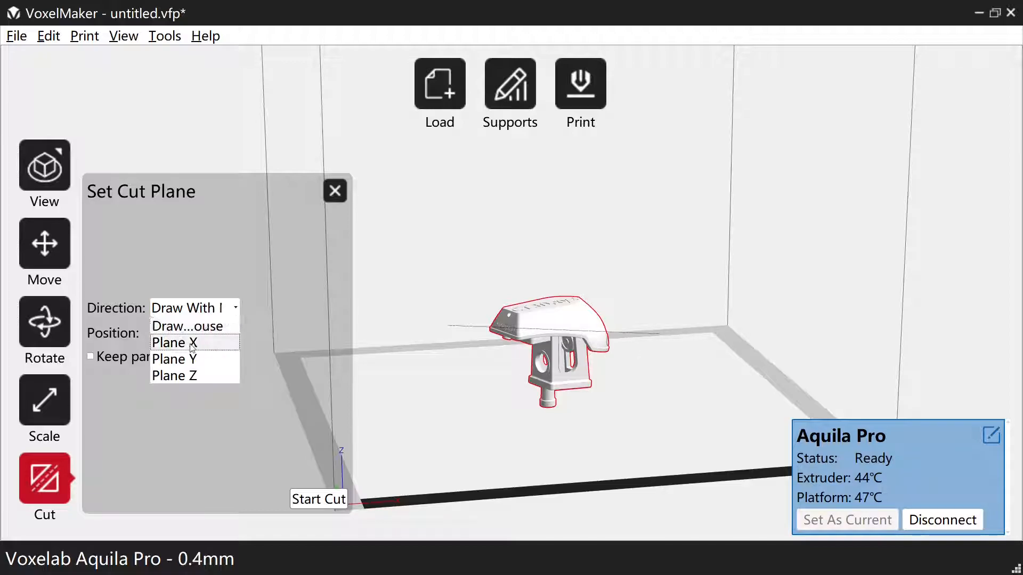
{"action": "left_click", "coordinate": [193, 344]}
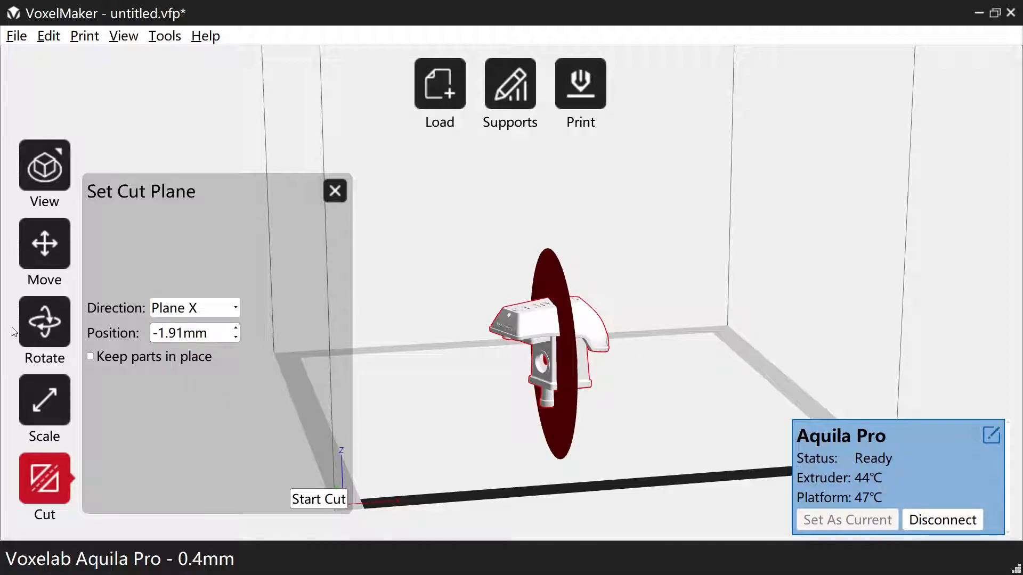
{"action": "left_click", "coordinate": [220, 310]}
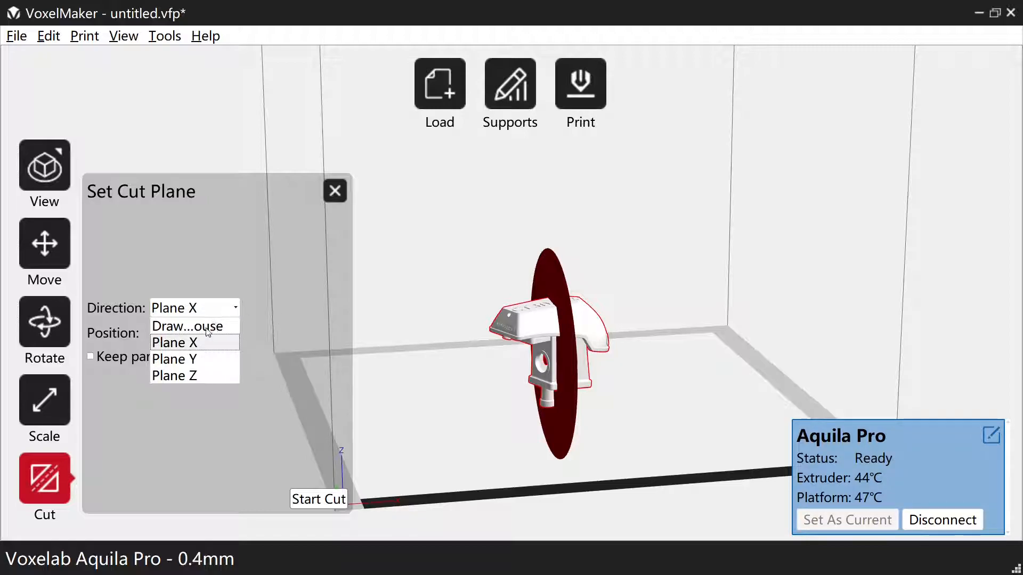
{"action": "left_click", "coordinate": [188, 376]}
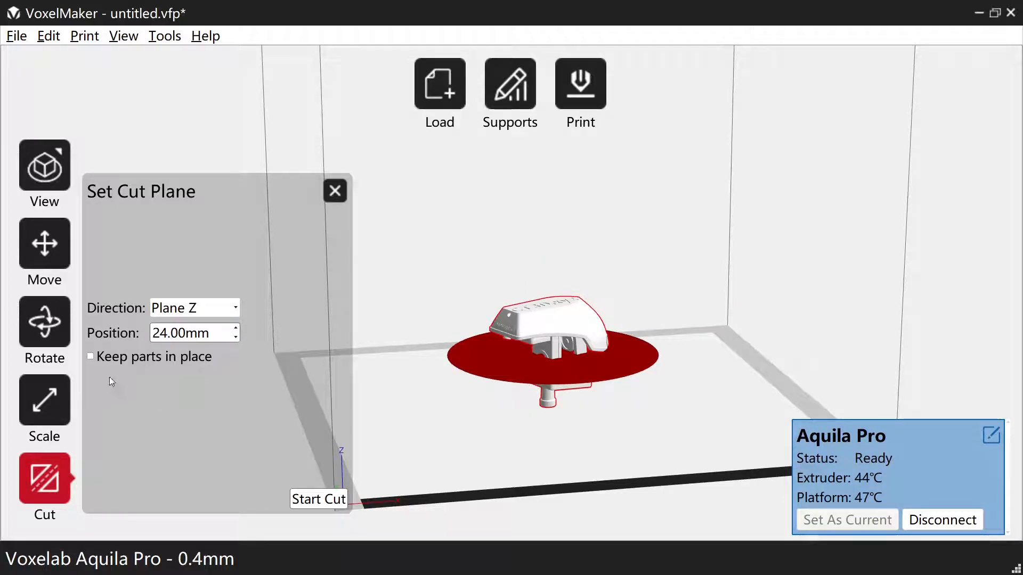
Lower the Plane Z cut position to 16 mm and cut the model.
{"action": "left_click", "coordinate": [237, 338]}
{"action": "left_click", "coordinate": [237, 337]}
{"action": "left_click", "coordinate": [236, 337]}
{"action": "left_click", "coordinate": [236, 337]}
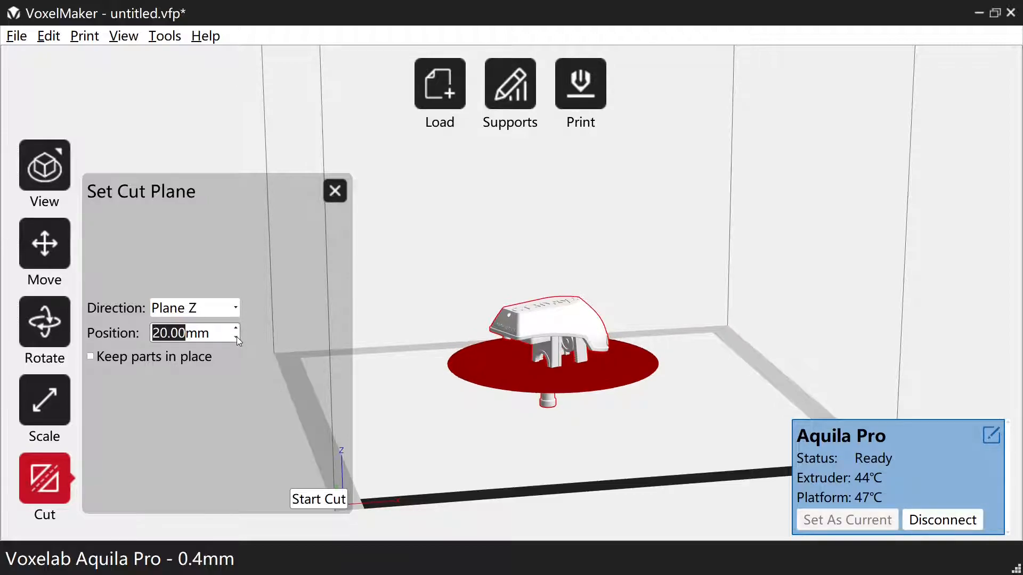
{"action": "left_click", "coordinate": [236, 337]}
{"action": "left_click", "coordinate": [236, 337]}
{"action": "left_click", "coordinate": [236, 337]}
{"action": "left_click", "coordinate": [236, 337]}
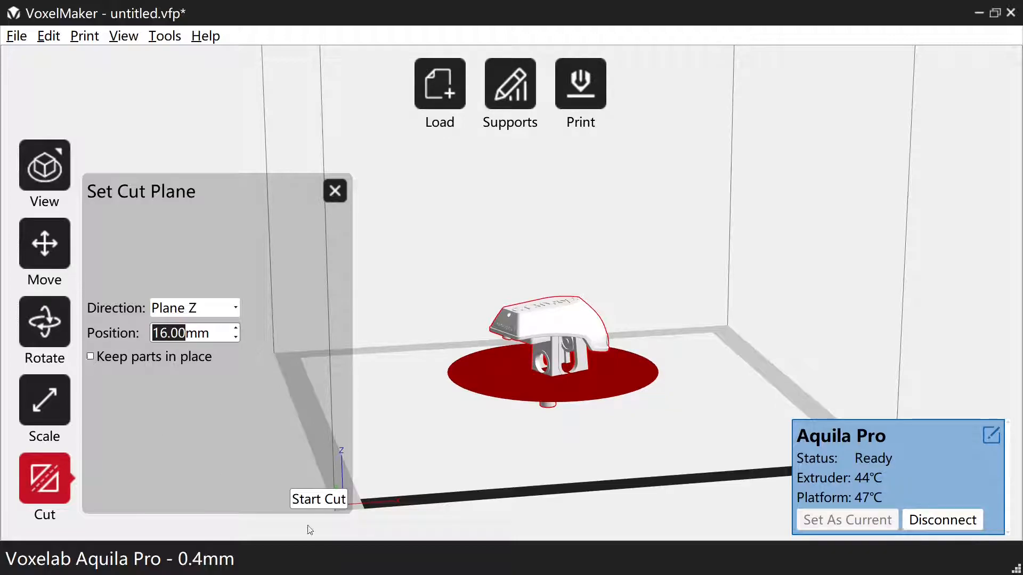
{"action": "left_click", "coordinate": [319, 499]}
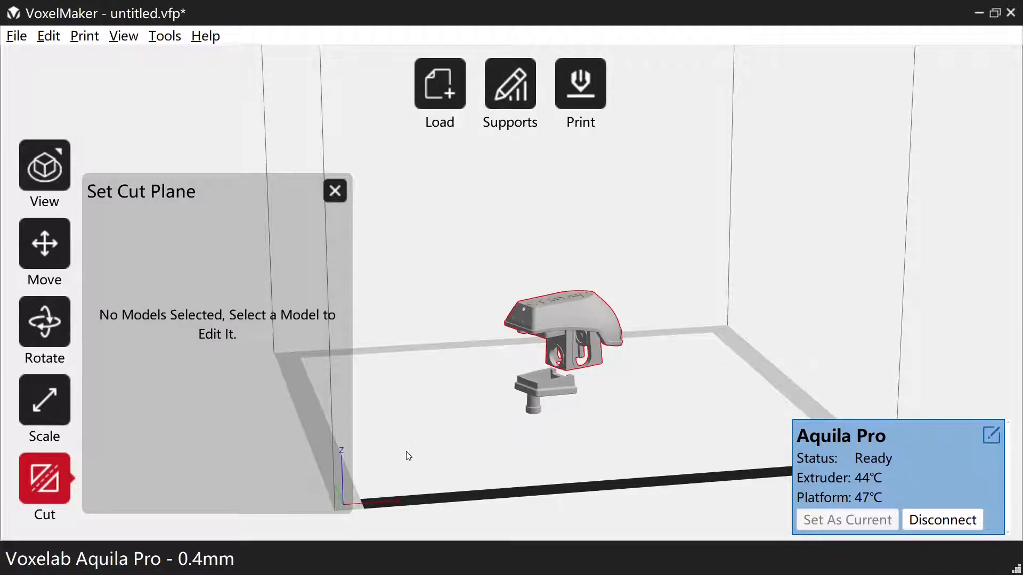
Cut the whole model along Plane Z at 24 mm with its parts kept in place, and select the resulting parts to inspect them.
{"action": "left_click", "coordinate": [554, 319]}
{"action": "left_click", "coordinate": [91, 356]}
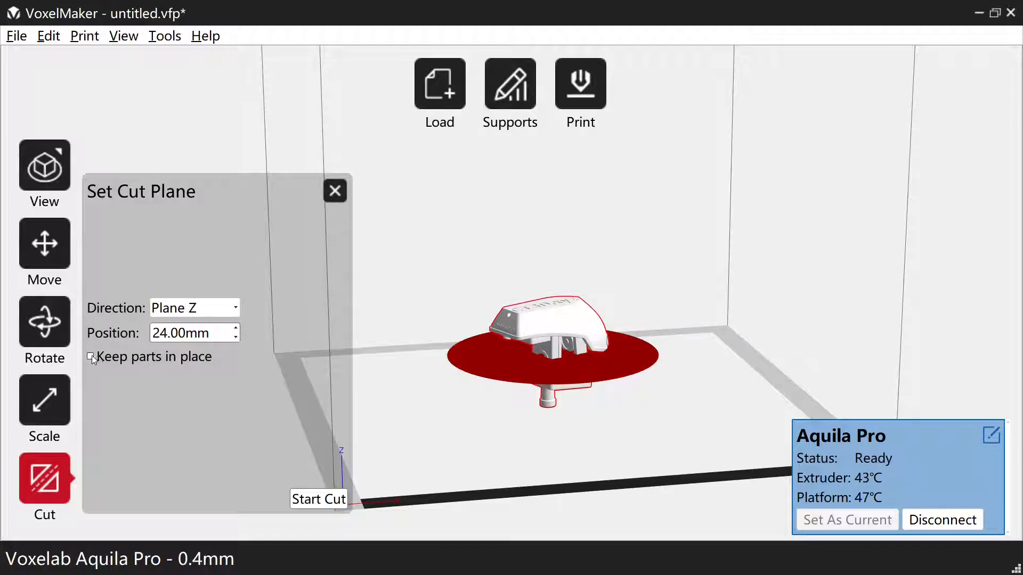
{"action": "left_click", "coordinate": [320, 501]}
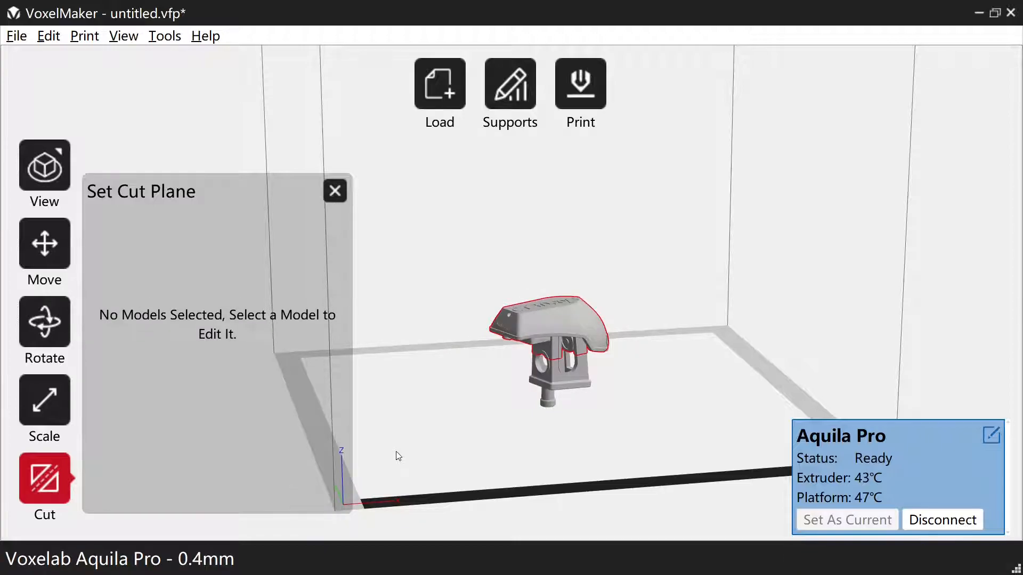
{"action": "left_click", "coordinate": [554, 370]}
{"action": "left_click_drag", "start_coordinate": [554, 369], "coordinate": [557, 325]}
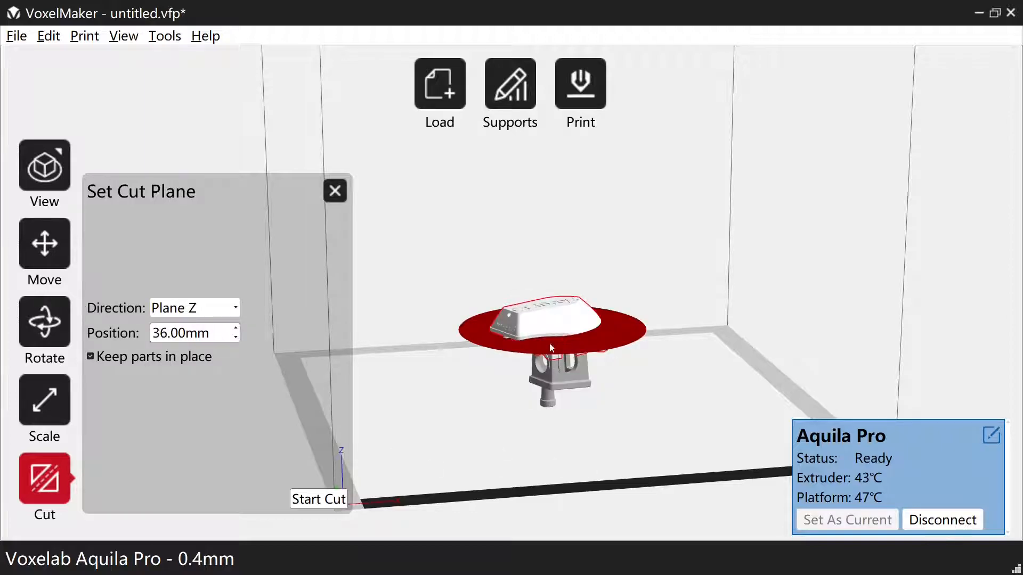
{"action": "left_click", "coordinate": [216, 378]}
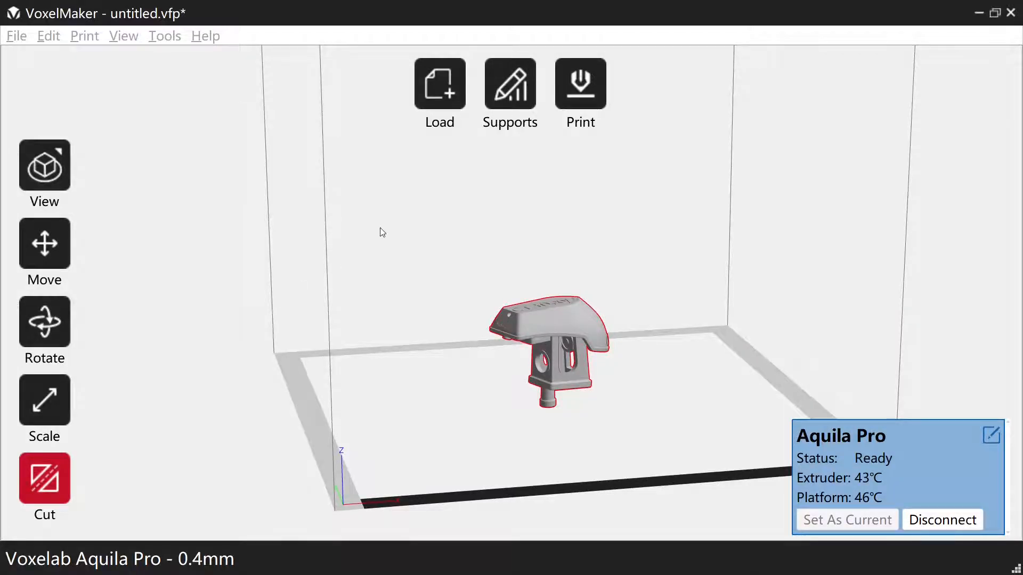
Start editing supports, look at the Treelike support options, and keep Linear as the supports type.
{"action": "left_click", "coordinate": [508, 93]}
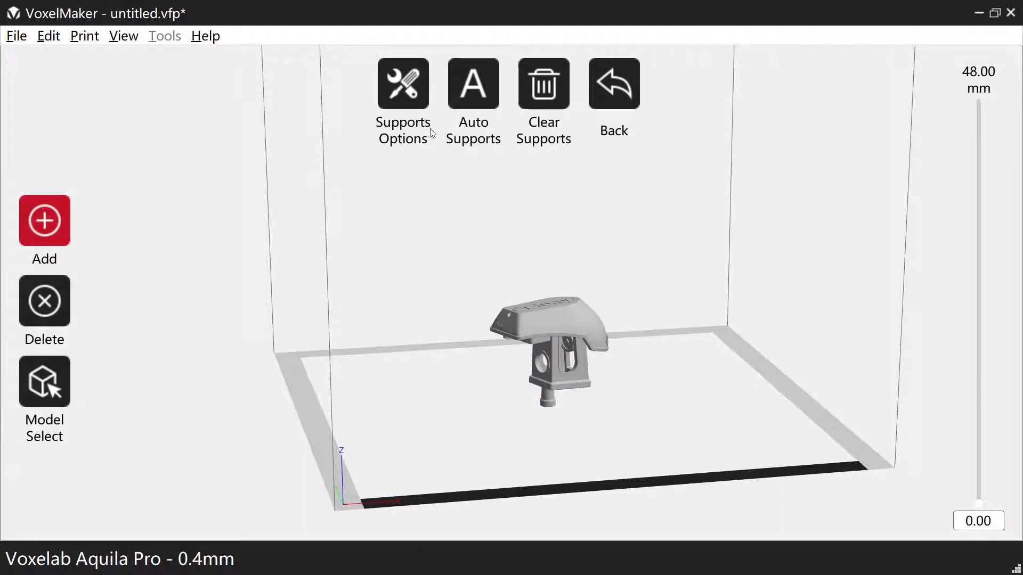
{"action": "left_click", "coordinate": [397, 99]}
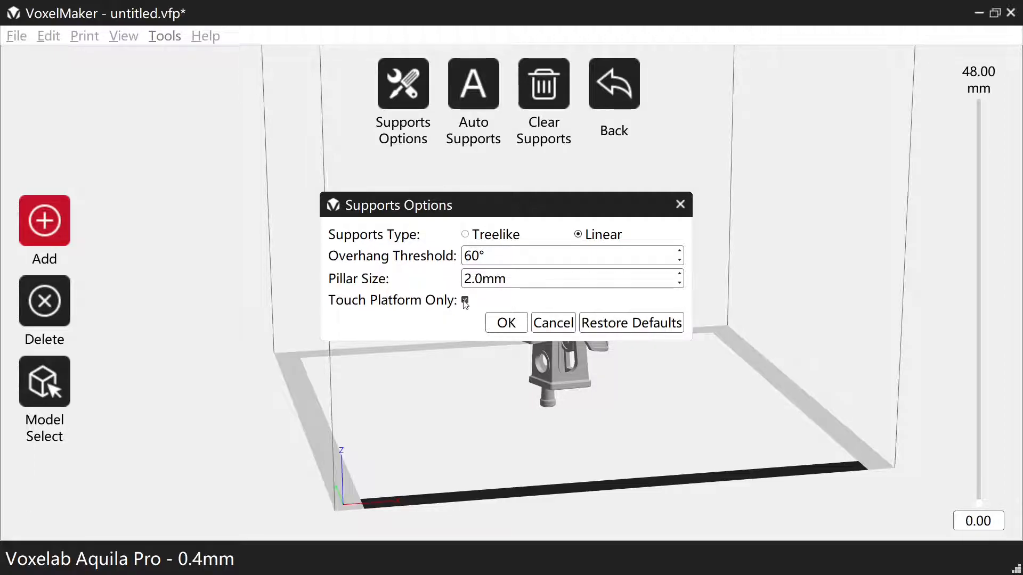
{"action": "left_click", "coordinate": [466, 236]}
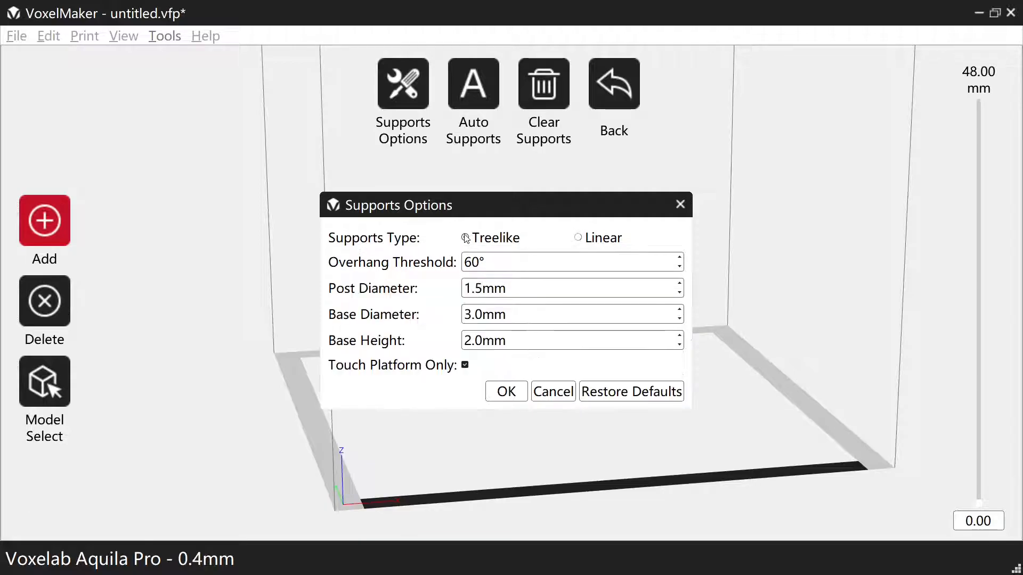
{"action": "left_click", "coordinate": [579, 238]}
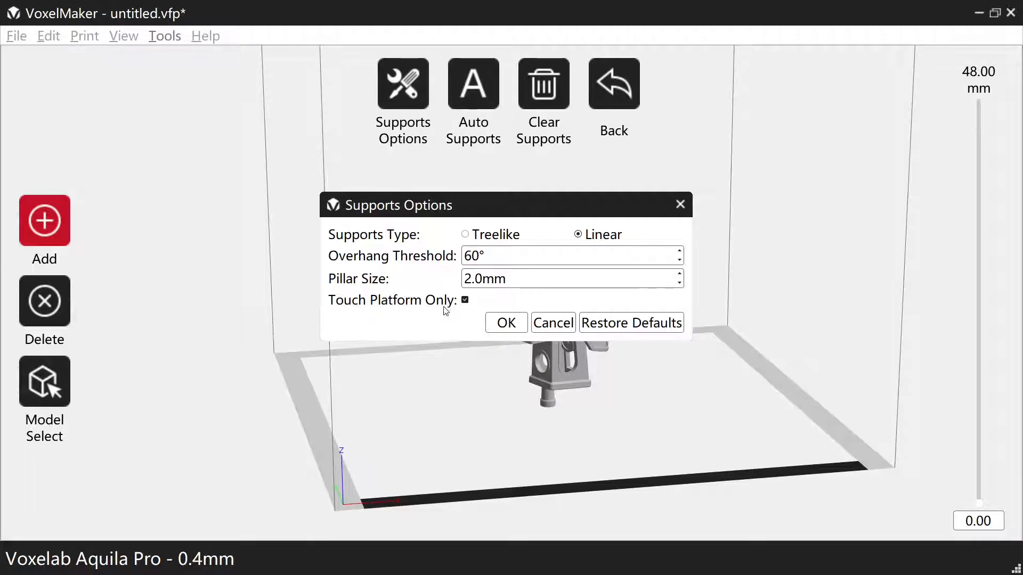
{"action": "left_click", "coordinate": [506, 322]}
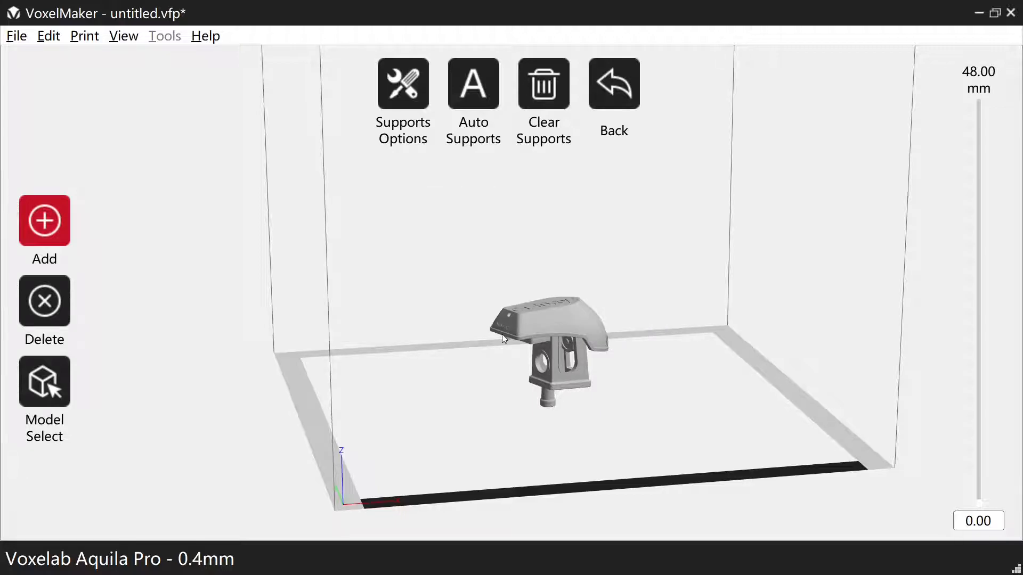
Generate automatic linear supports for the upturned boat and view them from the opposite side.
{"action": "left_click", "coordinate": [481, 91]}
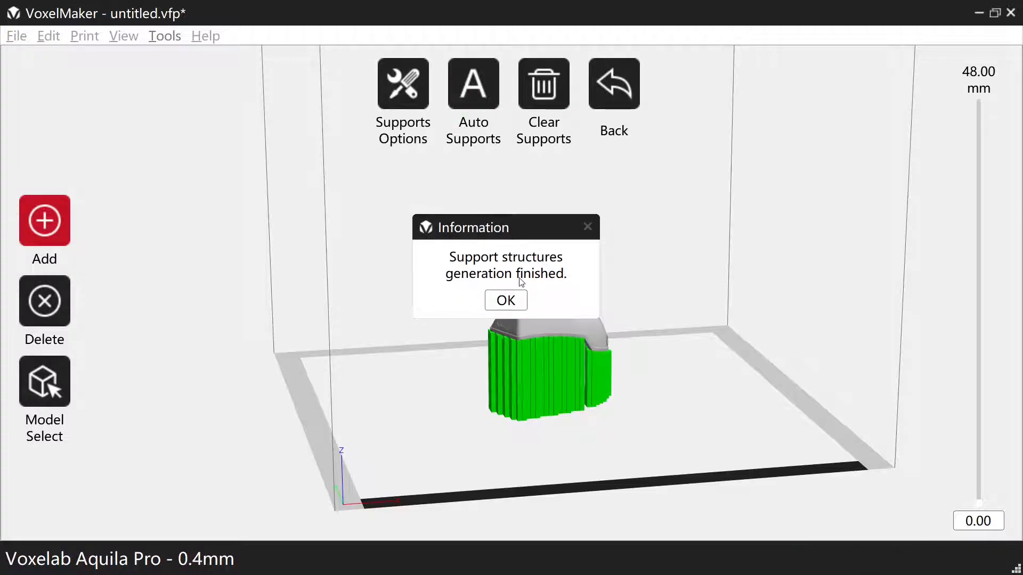
{"action": "left_click", "coordinate": [506, 300]}
{"action": "mouse_move", "coordinate": [507, 410]}
{"action": "left_mouse_down"}
{"action": "mouse_move", "coordinate": [545, 400]}
{"action": "mouse_move", "coordinate": [540, 386]}
{"action": "mouse_move", "coordinate": [520, 387]}
{"action": "mouse_move", "coordinate": [517, 370]}
{"action": "mouse_move", "coordinate": [508, 396]}
{"action": "mouse_move", "coordinate": [518, 401]}
{"action": "left_mouse_up"}
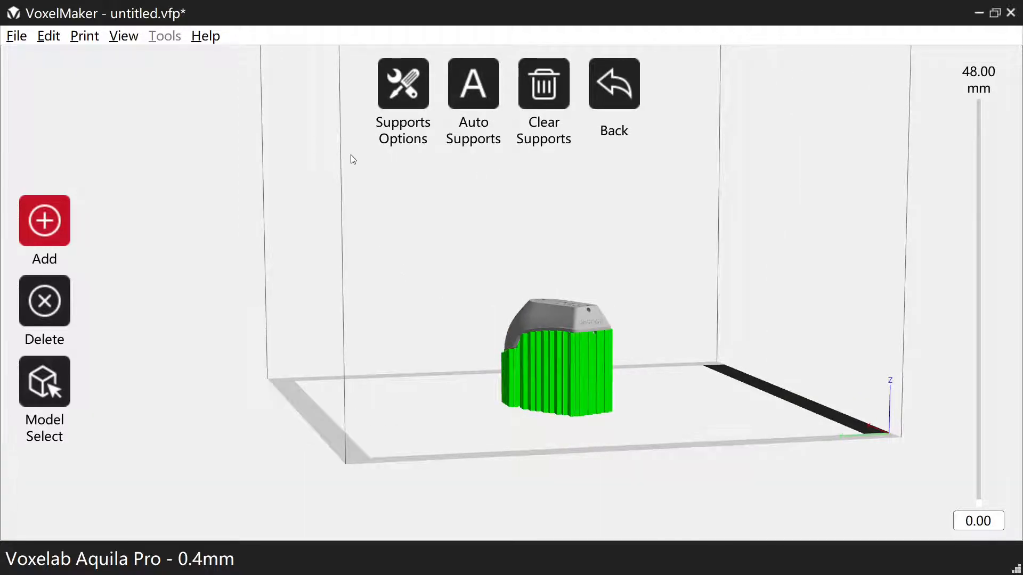
Delete several individual support pillars from beneath the model, and clear all remaining supports.
{"action": "left_click", "coordinate": [41, 309]}
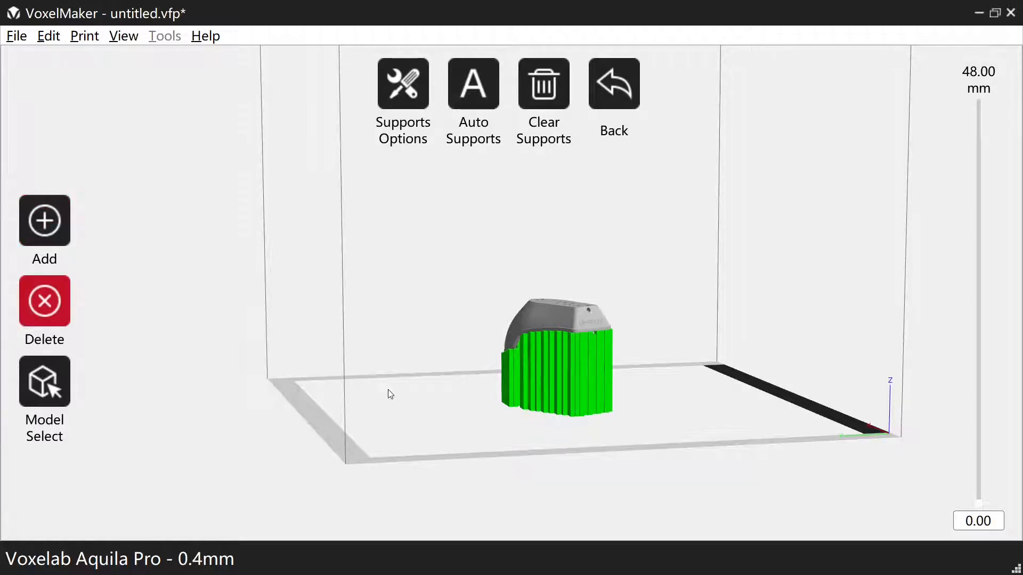
{"action": "right_click_drag", "start_coordinate": [650, 332], "coordinate": [646, 321]}
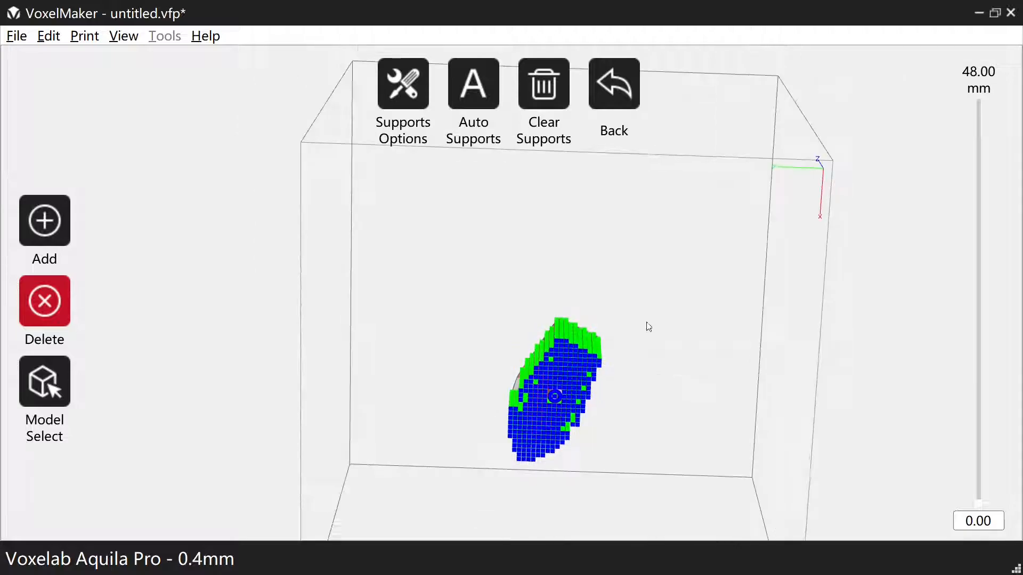
{"action": "left_click", "coordinate": [563, 365]}
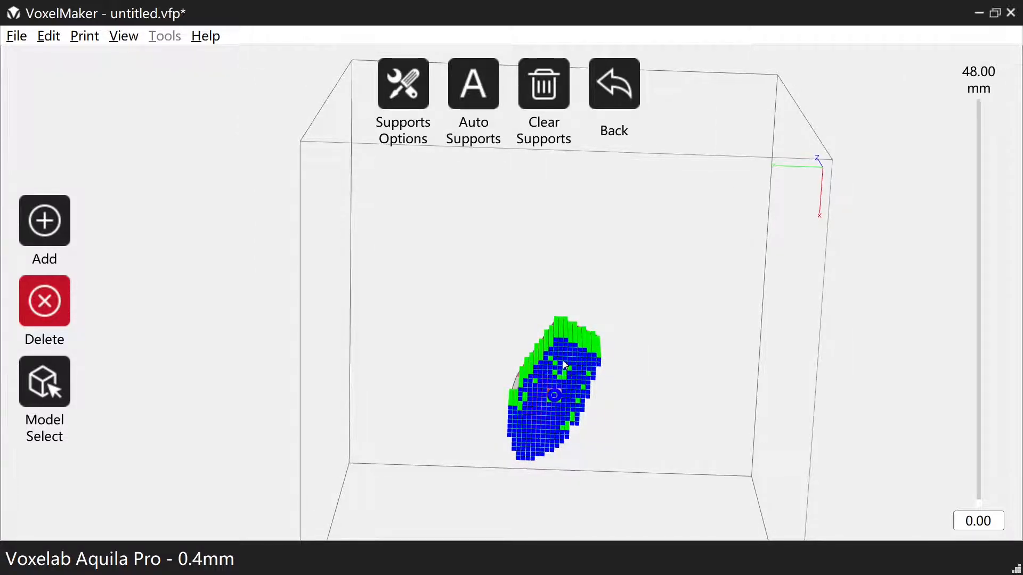
{"action": "left_click", "coordinate": [567, 364]}
{"action": "left_click", "coordinate": [568, 366]}
{"action": "left_click", "coordinate": [552, 376]}
{"action": "left_click_drag", "start_coordinate": [544, 390], "coordinate": [540, 413]}
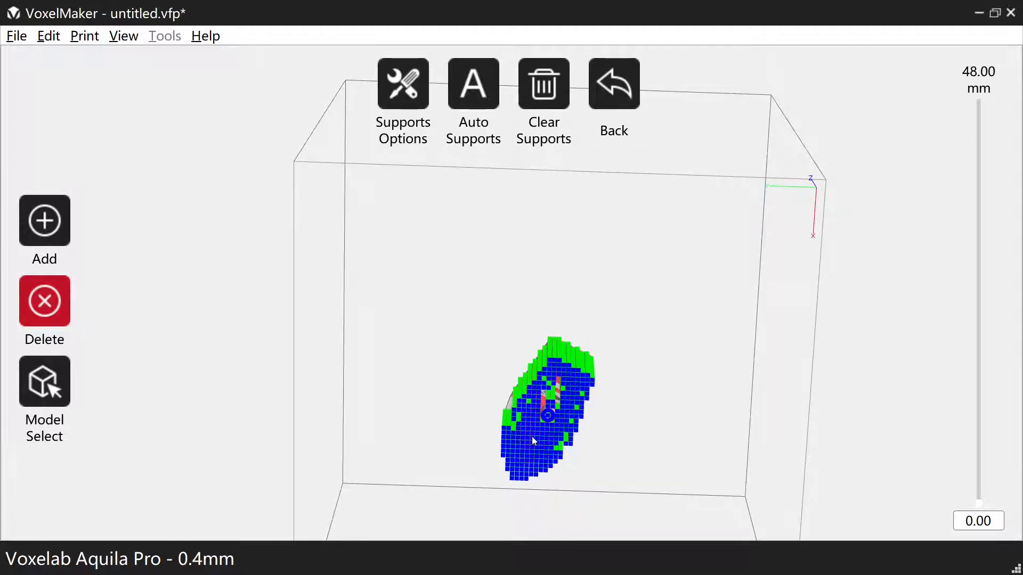
{"action": "left_click", "coordinate": [532, 438]}
{"action": "left_click", "coordinate": [538, 433]}
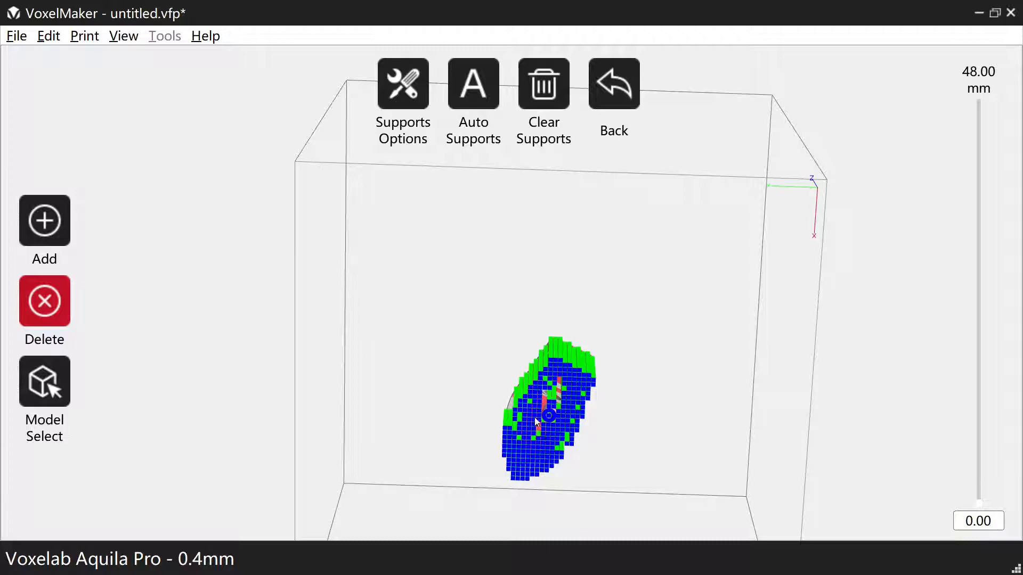
{"action": "left_click", "coordinate": [534, 417]}
{"action": "left_click", "coordinate": [534, 425]}
{"action": "left_click_drag", "start_coordinate": [539, 427], "coordinate": [543, 430]}
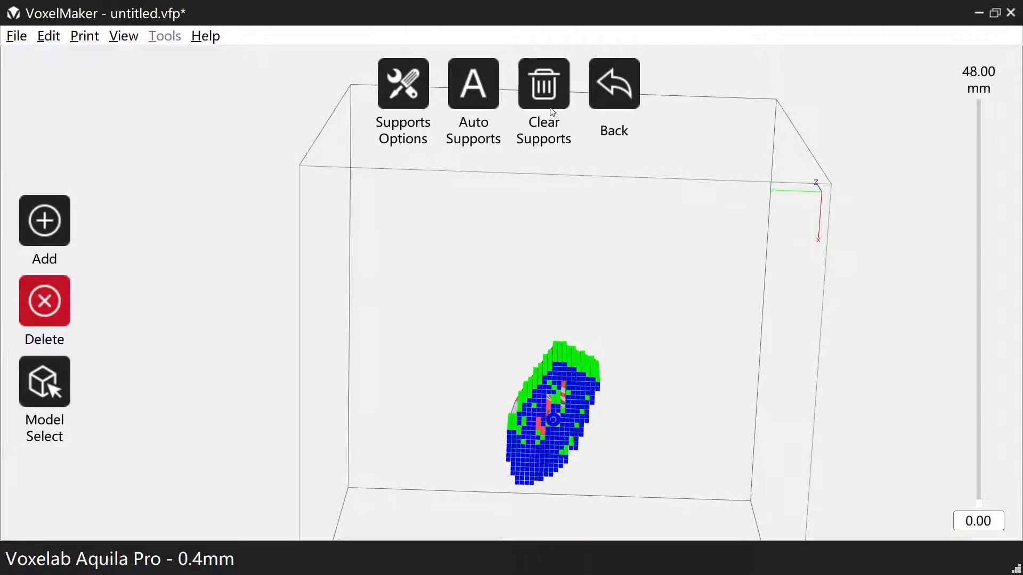
{"action": "left_click", "coordinate": [545, 89]}
{"action": "right_click_drag", "start_coordinate": [596, 254], "coordinate": [605, 284]}
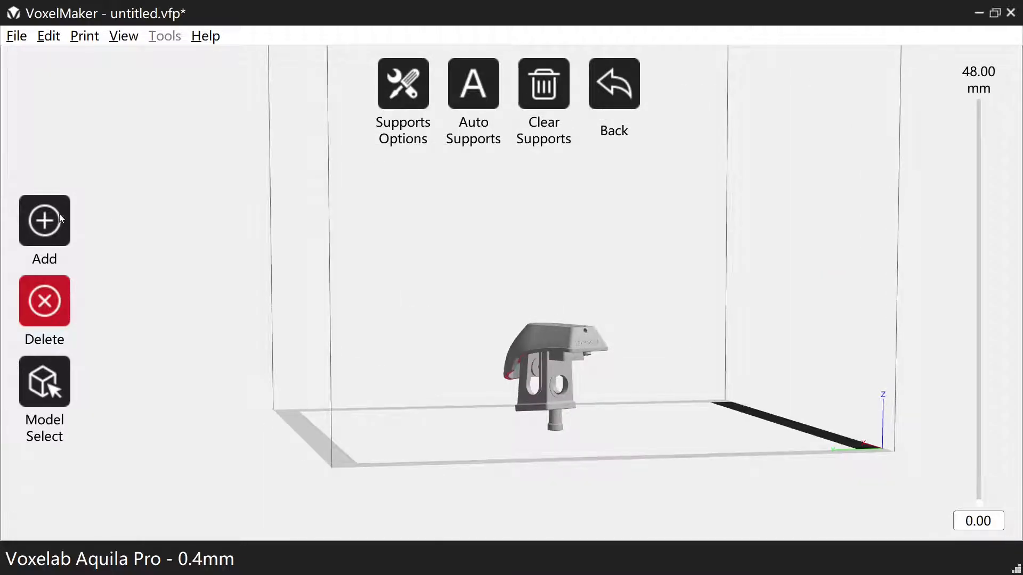
Manually add linear support pillars under the curved hull overhang, and clear all supports.
{"action": "left_click", "coordinate": [44, 222]}
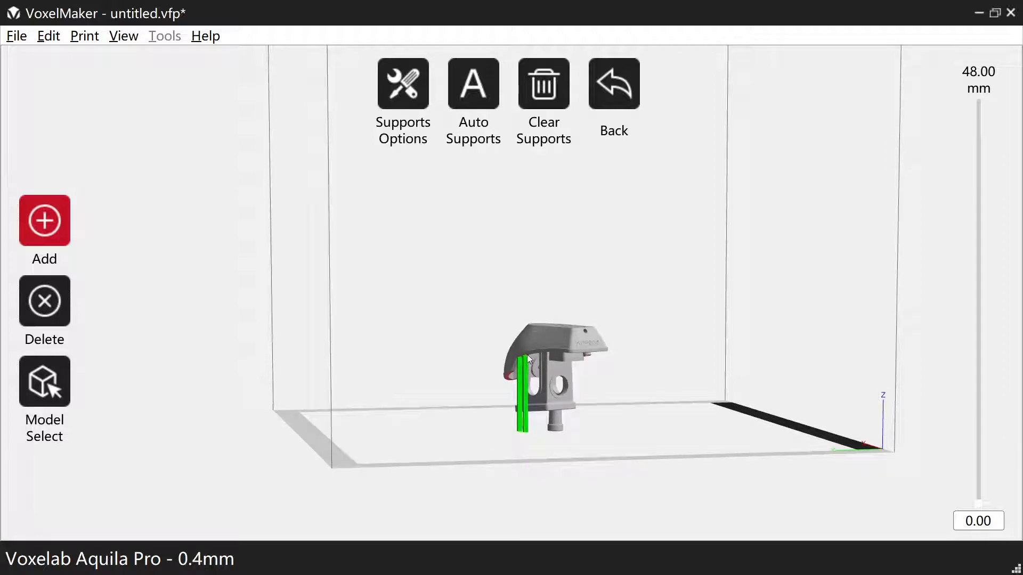
{"action": "left_click", "coordinate": [526, 355]}
{"action": "left_click", "coordinate": [510, 373]}
{"action": "left_click", "coordinate": [504, 378]}
{"action": "left_click", "coordinate": [507, 376]}
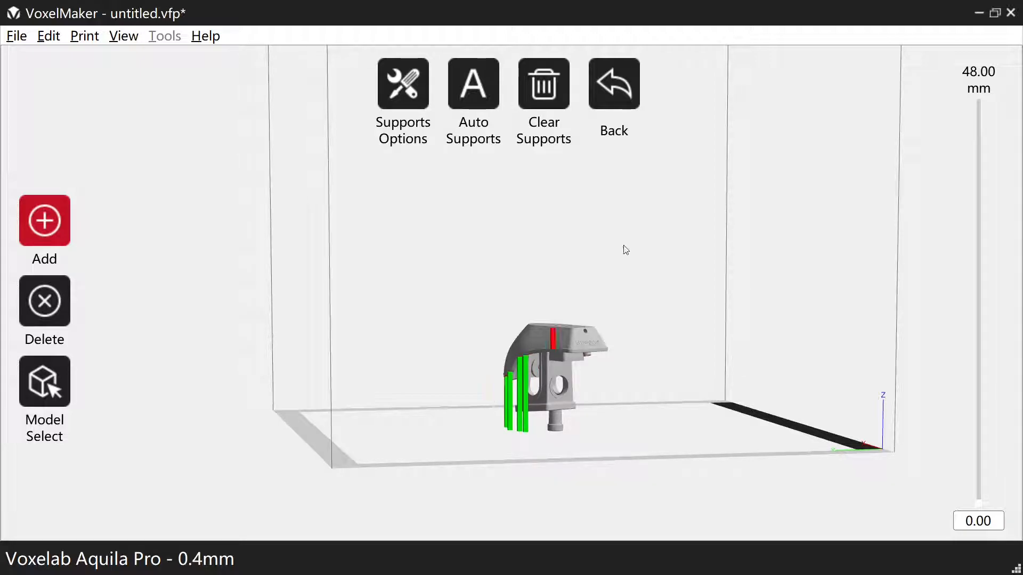
{"action": "left_click", "coordinate": [540, 90]}
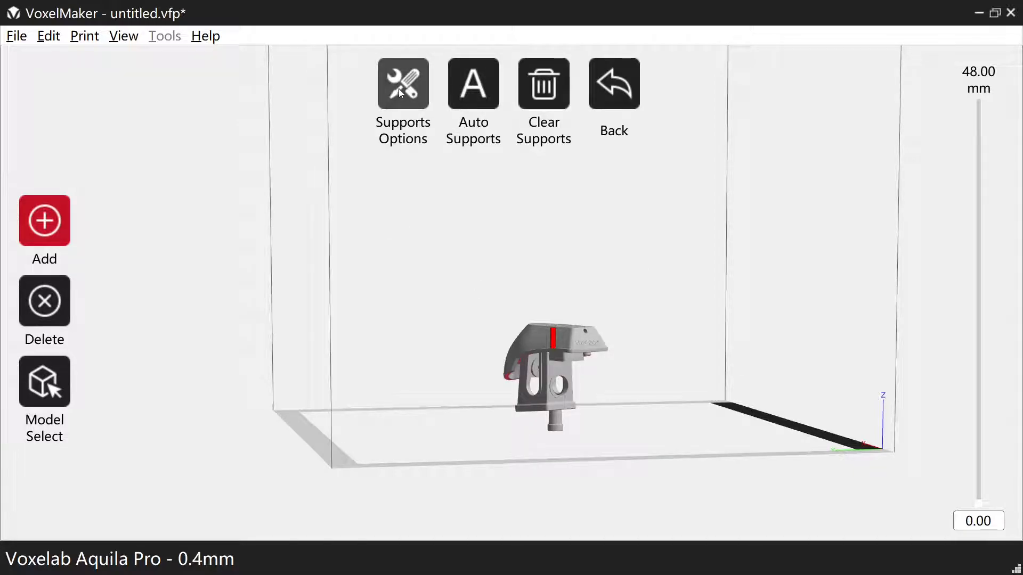
Set the supports type to Treelike and generate automatic supports for the model.
{"action": "left_click", "coordinate": [399, 89]}
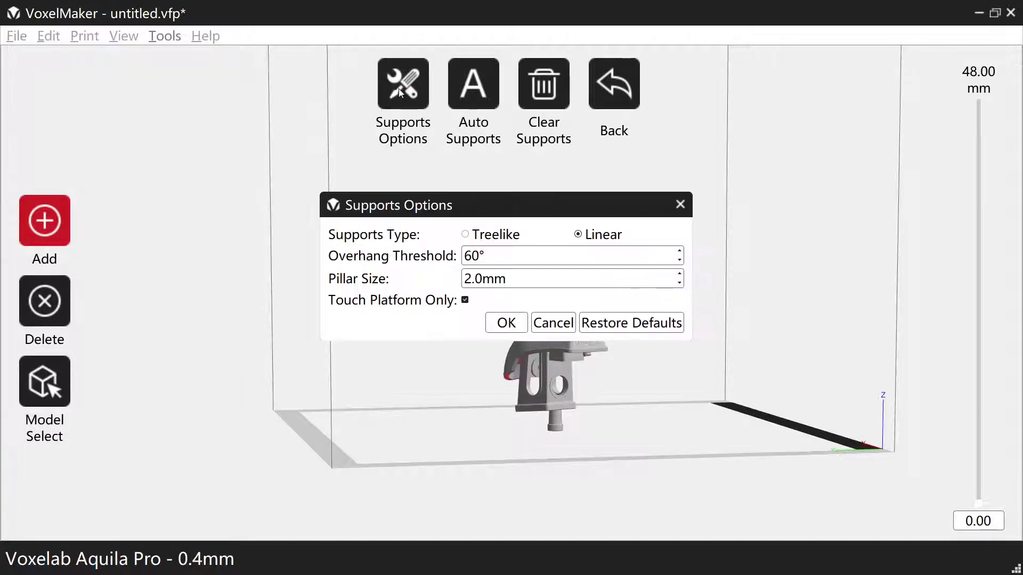
{"action": "left_click", "coordinate": [466, 238]}
{"action": "left_click", "coordinate": [506, 397]}
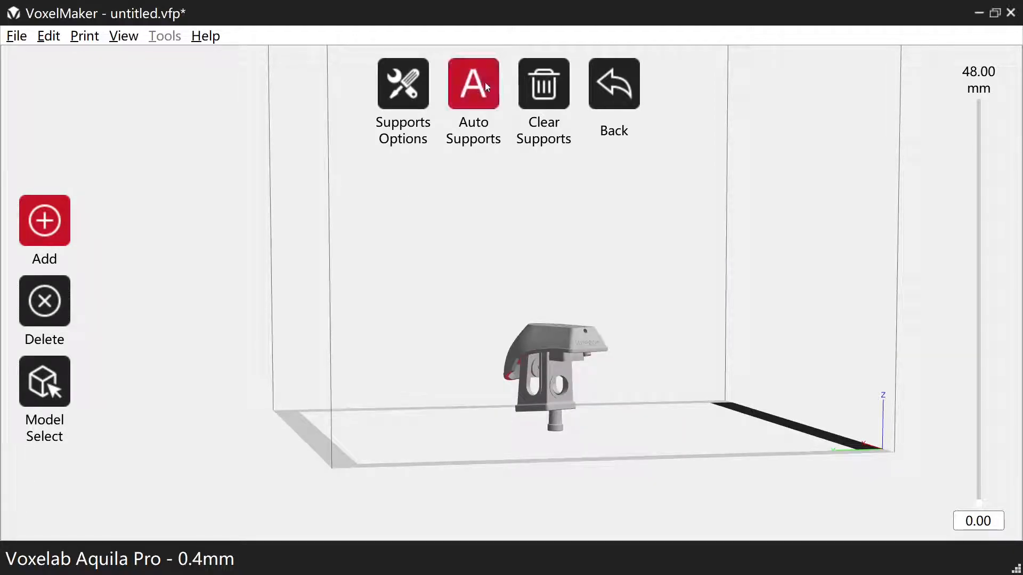
{"action": "left_click", "coordinate": [488, 87]}
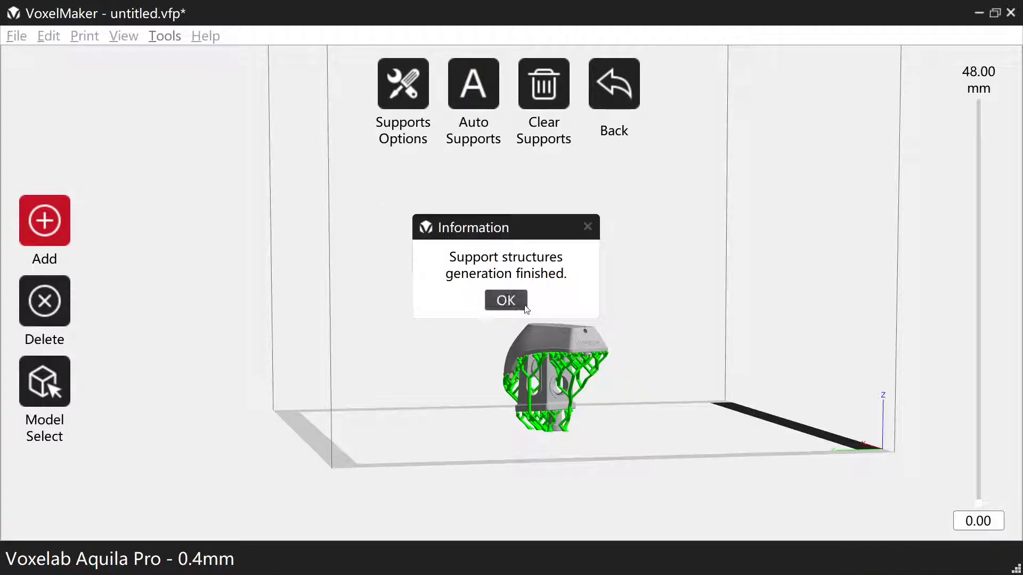
{"action": "left_click", "coordinate": [525, 308]}
Examine the treelike supports up close from below, and clear all supports.
{"action": "left_click_drag", "start_coordinate": [598, 404], "coordinate": [545, 392]}
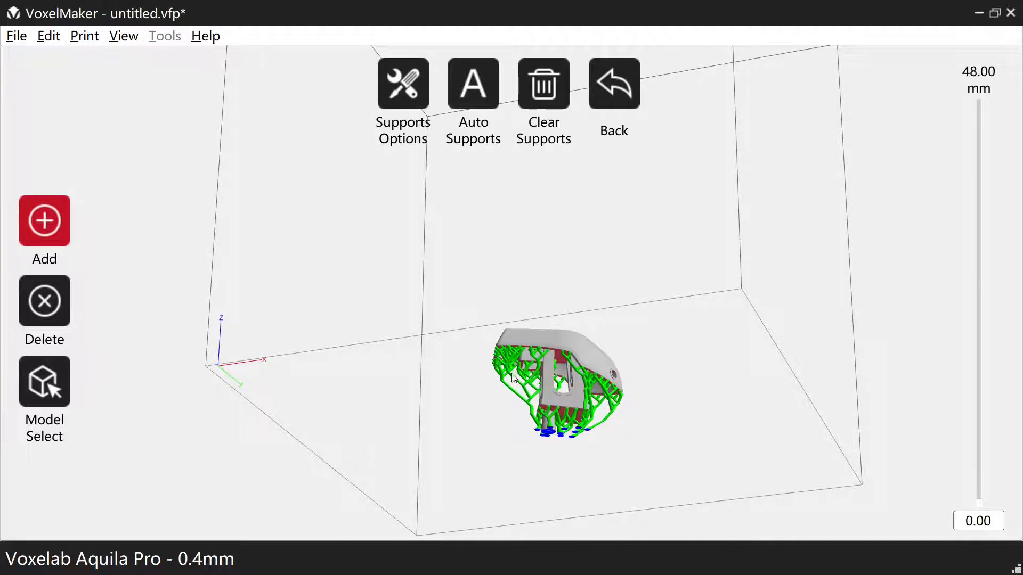
{"action": "scroll", "coordinate": [570, 403], "scroll_direction": "up", "scroll_amount": 2}
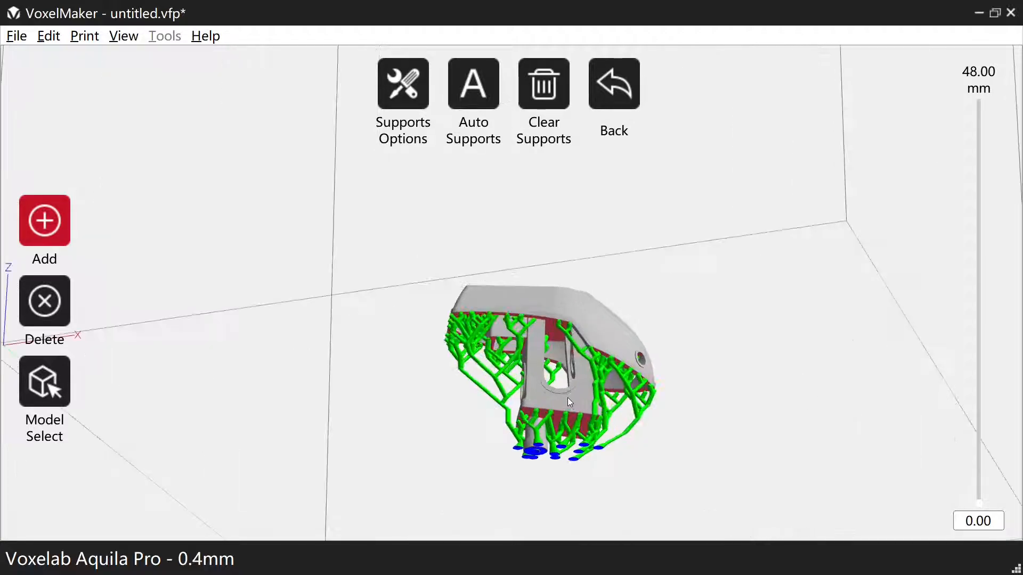
{"action": "scroll", "coordinate": [568, 402], "scroll_direction": "up", "scroll_amount": 2}
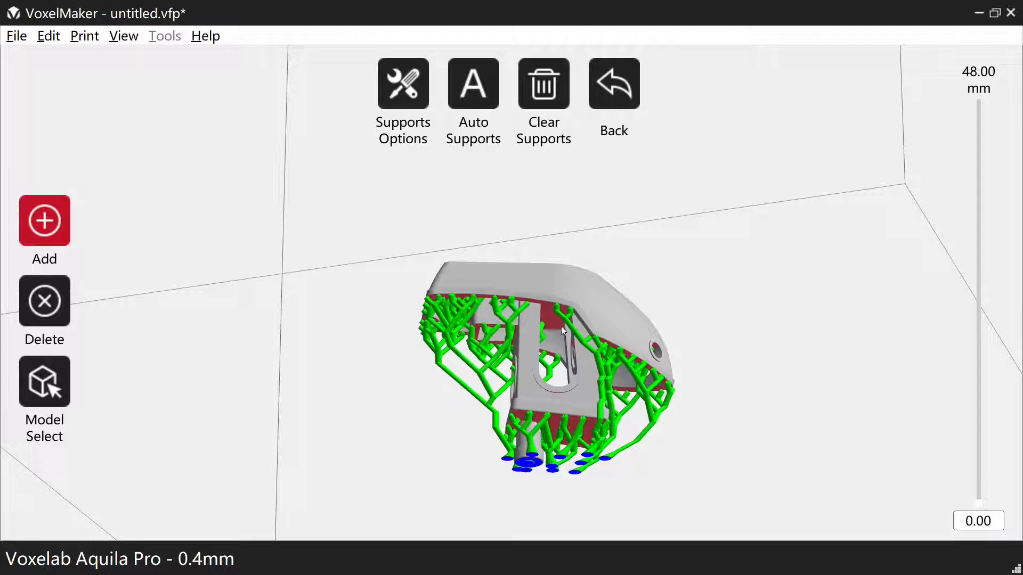
{"action": "left_click", "coordinate": [544, 85]}
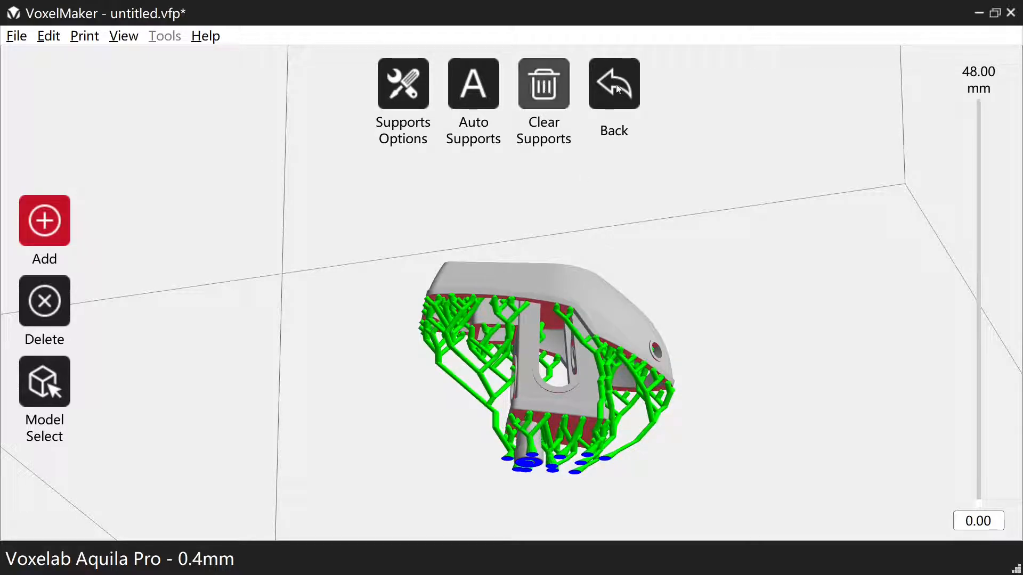
Leave support editing and rotate the model so its flat hull bottom rests on the platform, using Surface to Platform.
{"action": "left_click", "coordinate": [618, 90]}
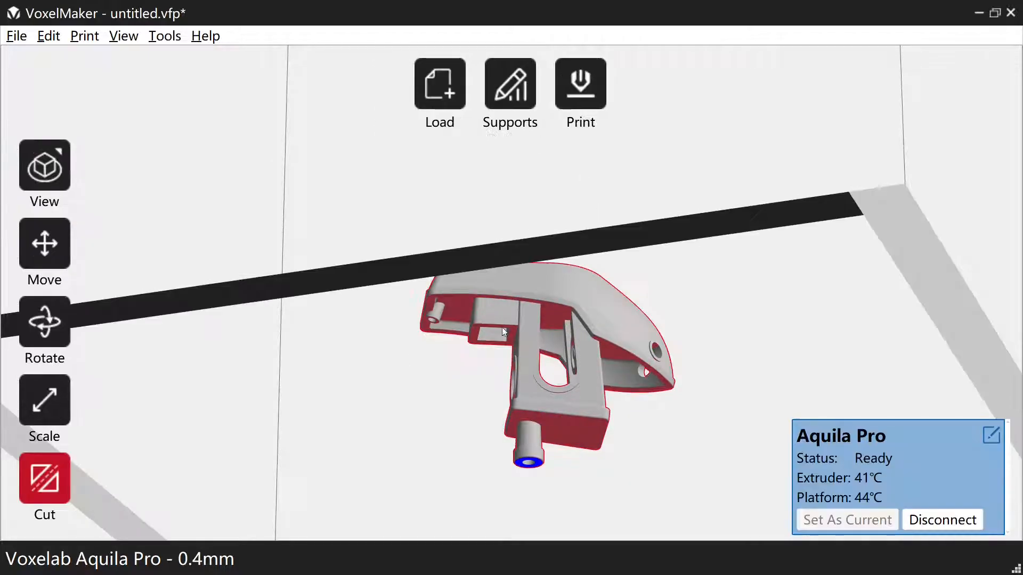
{"action": "left_click", "coordinate": [47, 400]}
{"action": "left_click", "coordinate": [46, 321]}
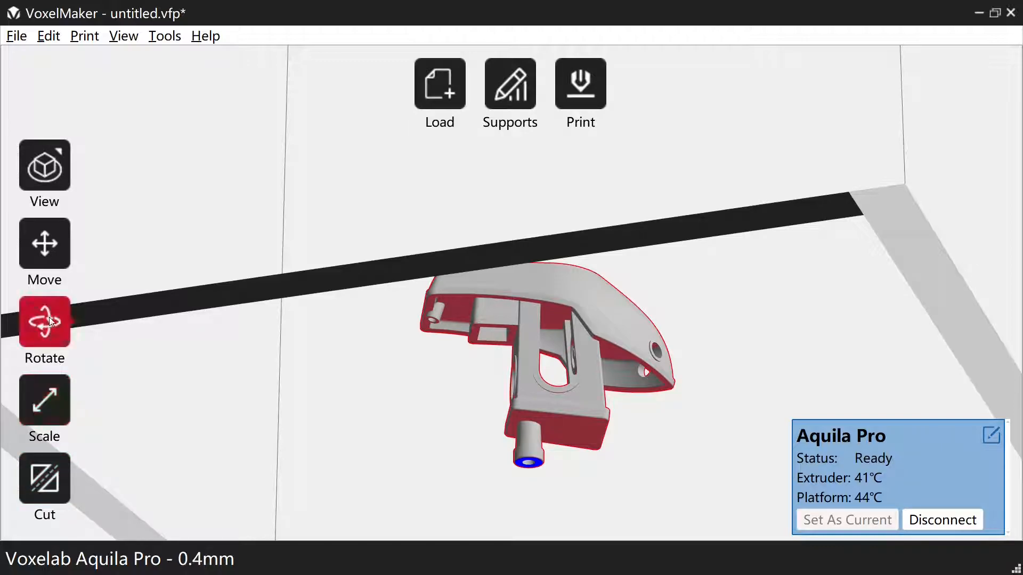
{"action": "left_click", "coordinate": [569, 291]}
{"action": "mouse_move", "coordinate": [593, 347]}
{"action": "right_mouse_down"}
{"action": "mouse_move", "coordinate": [593, 368]}
{"action": "mouse_move", "coordinate": [591, 343]}
{"action": "right_mouse_up"}
{"action": "double_click", "coordinate": [542, 301]}
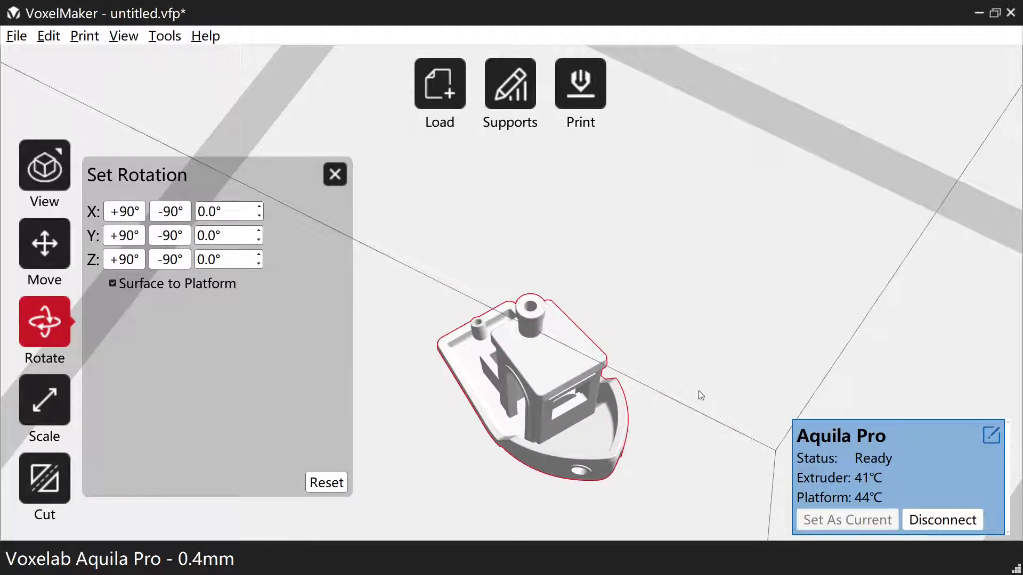
Generate automatic treelike supports for the upright boat in support editing mode.
{"action": "left_click", "coordinate": [509, 85]}
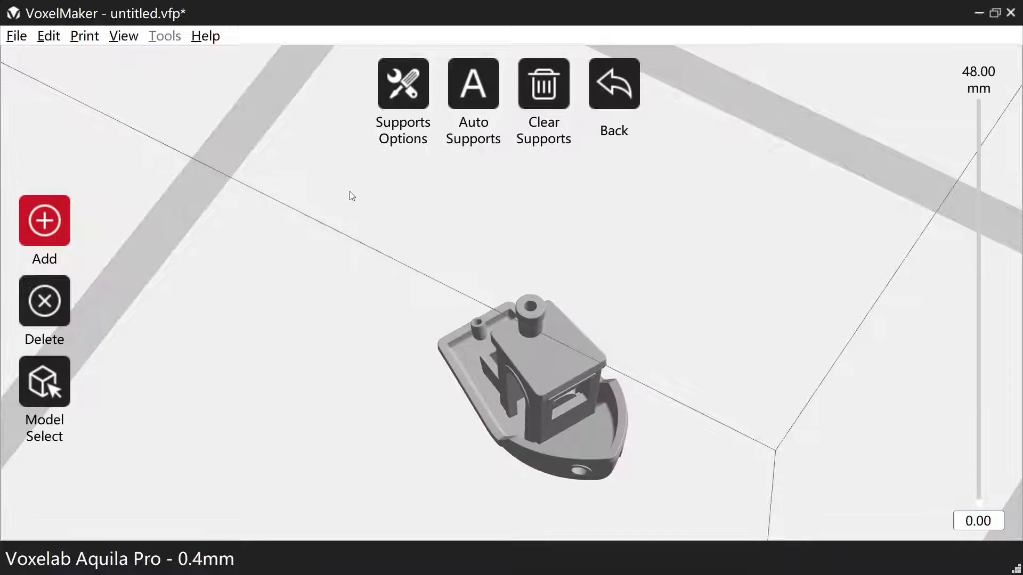
{"action": "left_click", "coordinate": [474, 84]}
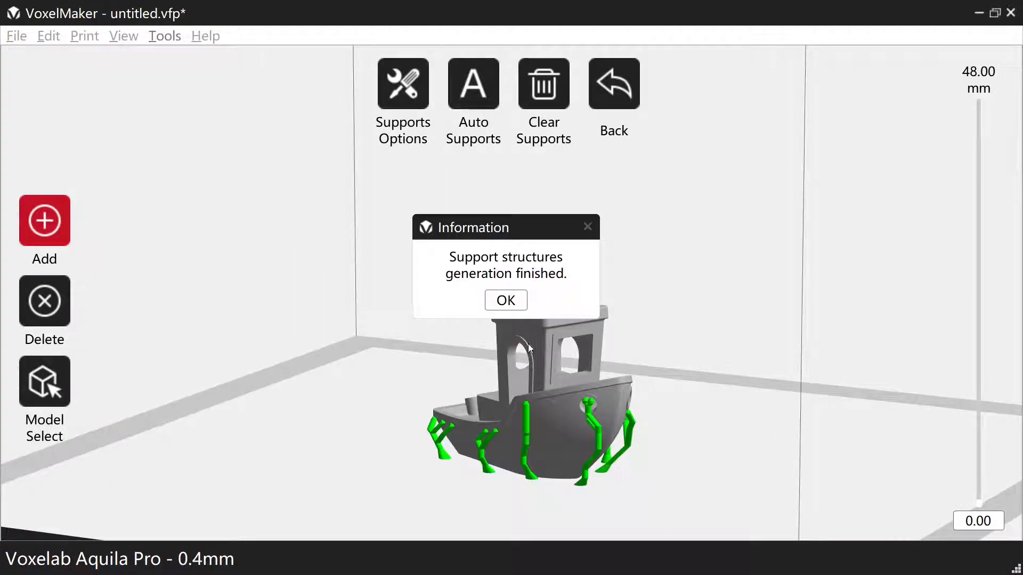
{"action": "left_click", "coordinate": [506, 302]}
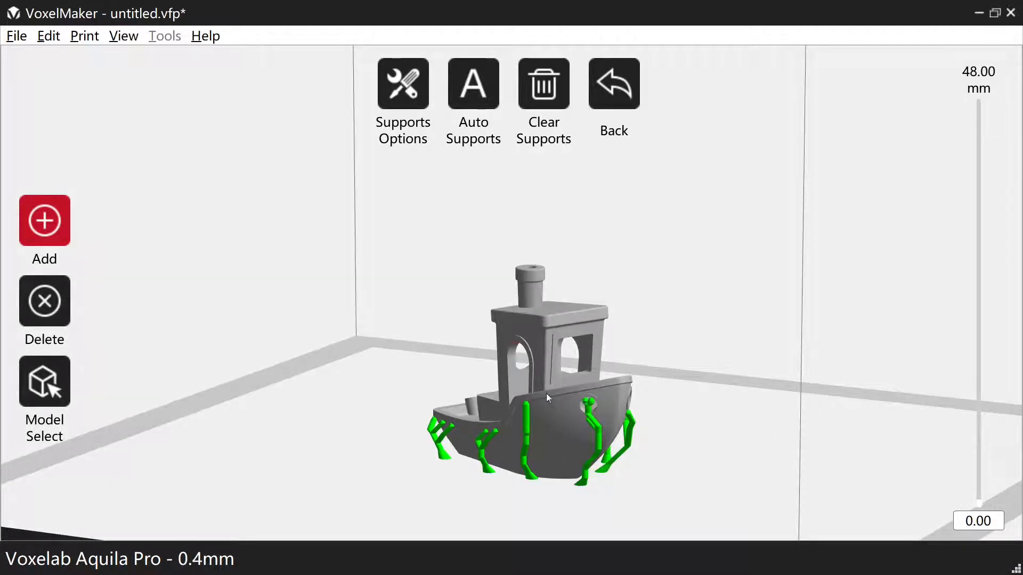
Turn off Touch Platform Only with the supports type kept at Treelike, and regenerate the automatic supports.
{"action": "left_click", "coordinate": [395, 95]}
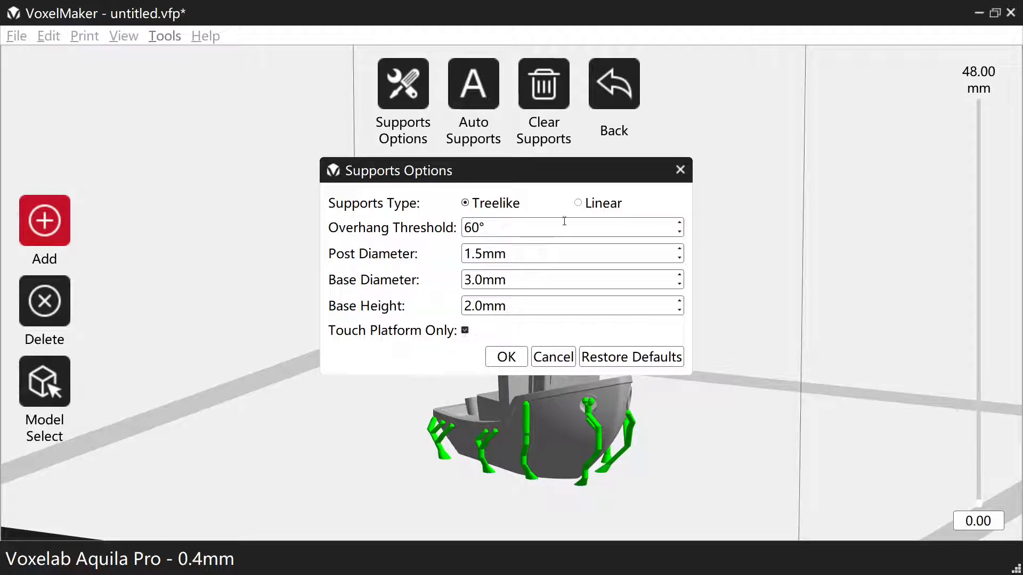
{"action": "left_click", "coordinate": [578, 202]}
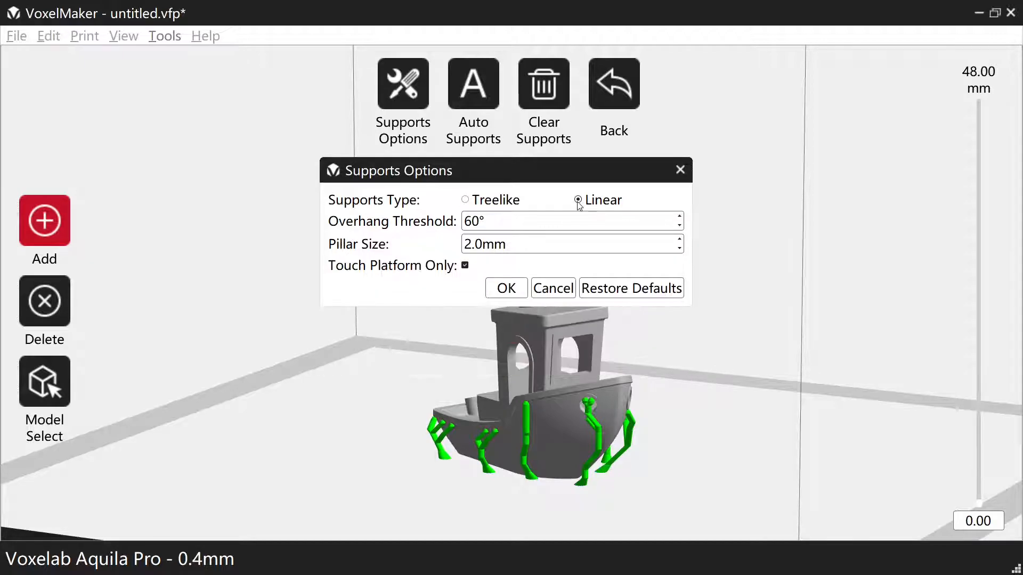
{"action": "left_click", "coordinate": [466, 265]}
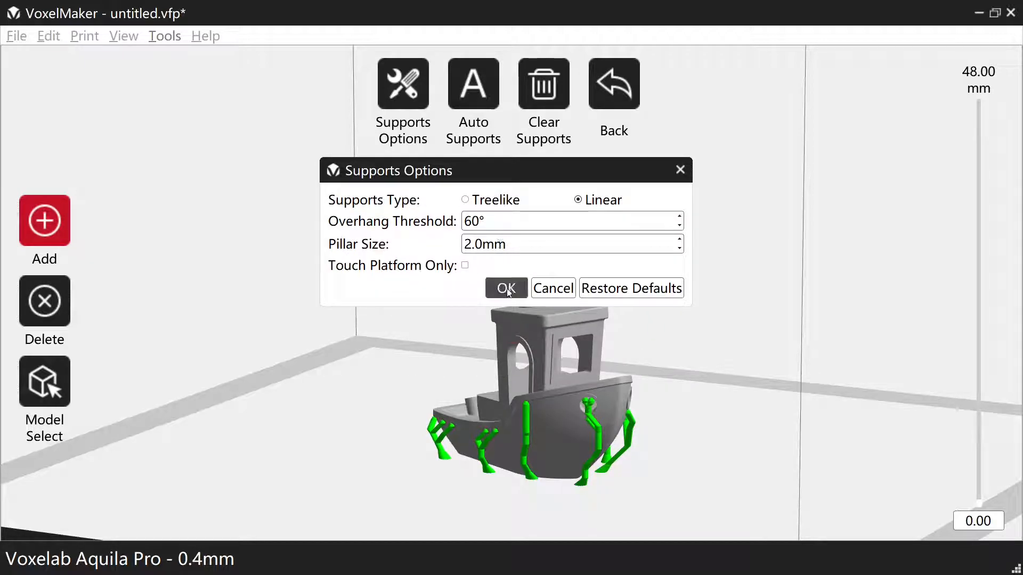
{"action": "left_click", "coordinate": [467, 201]}
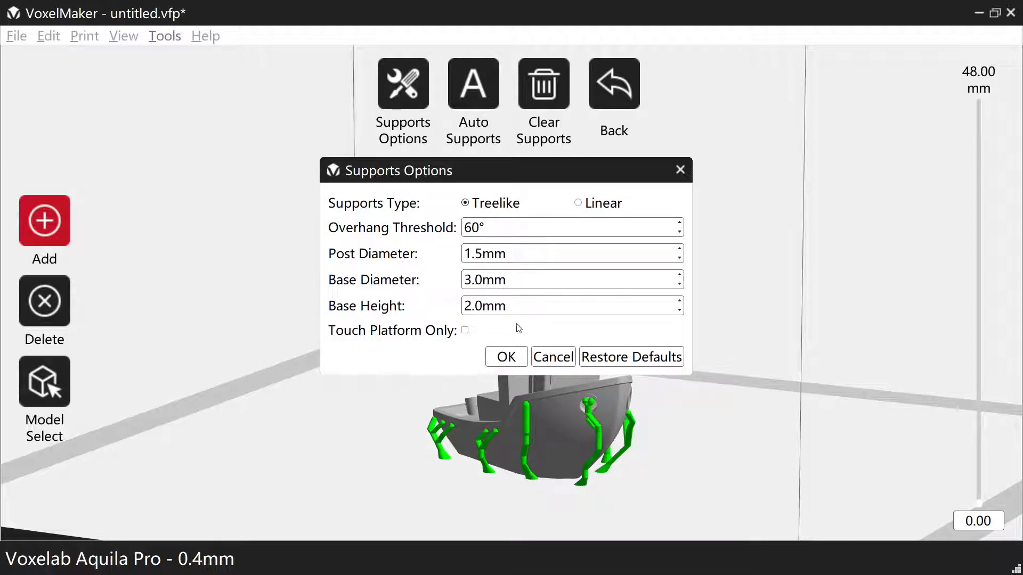
{"action": "left_click", "coordinate": [506, 362]}
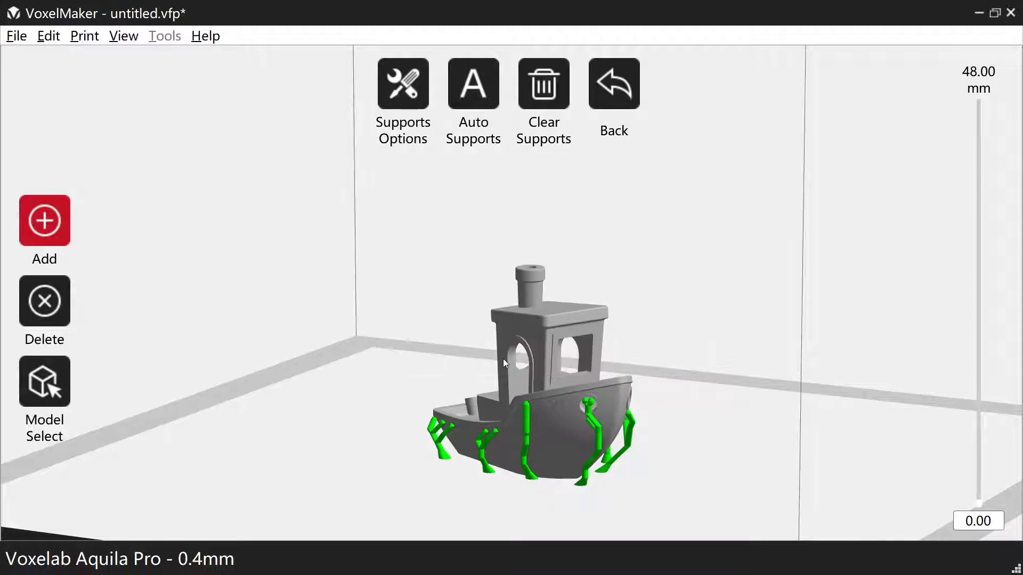
{"action": "left_click", "coordinate": [478, 131]}
{"action": "left_click", "coordinate": [484, 309]}
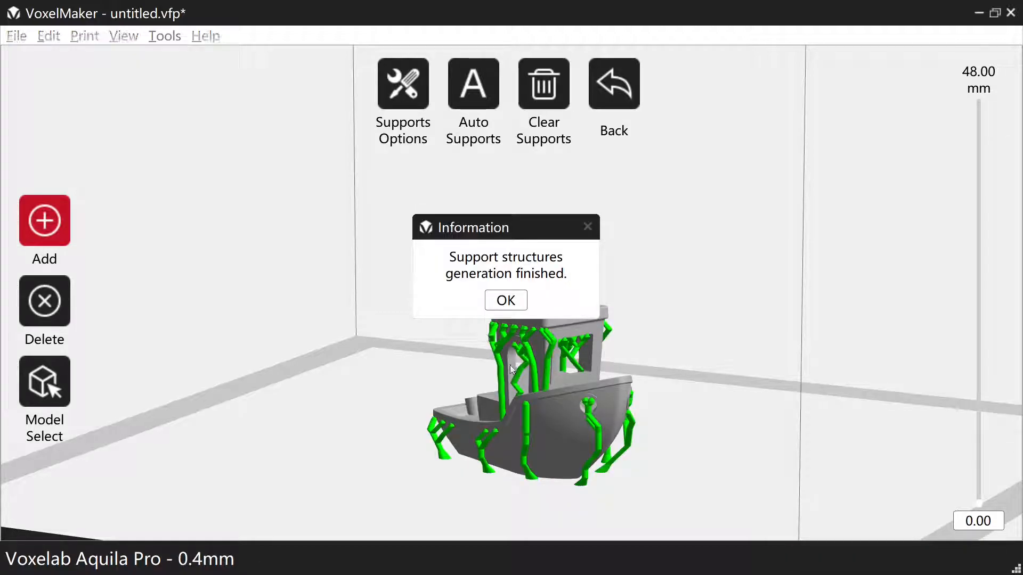
{"action": "left_click", "coordinate": [504, 300]}
Examine the treelike supports around the cabin roof, window openings, bow and hull from several sides and from below.
{"action": "right_click_drag", "start_coordinate": [527, 382], "coordinate": [546, 312]}
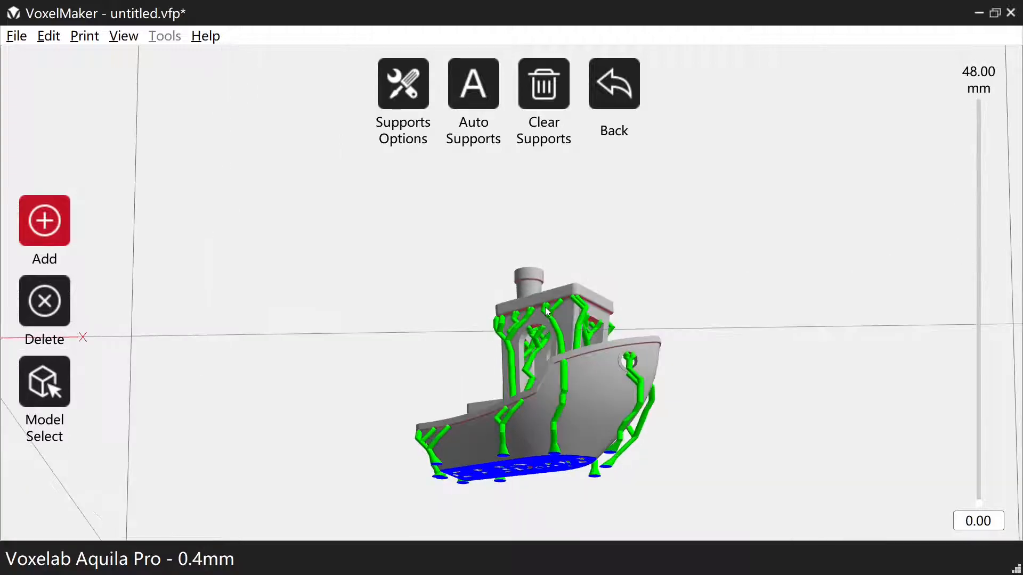
{"action": "right_click_drag", "start_coordinate": [563, 350], "coordinate": [683, 296]}
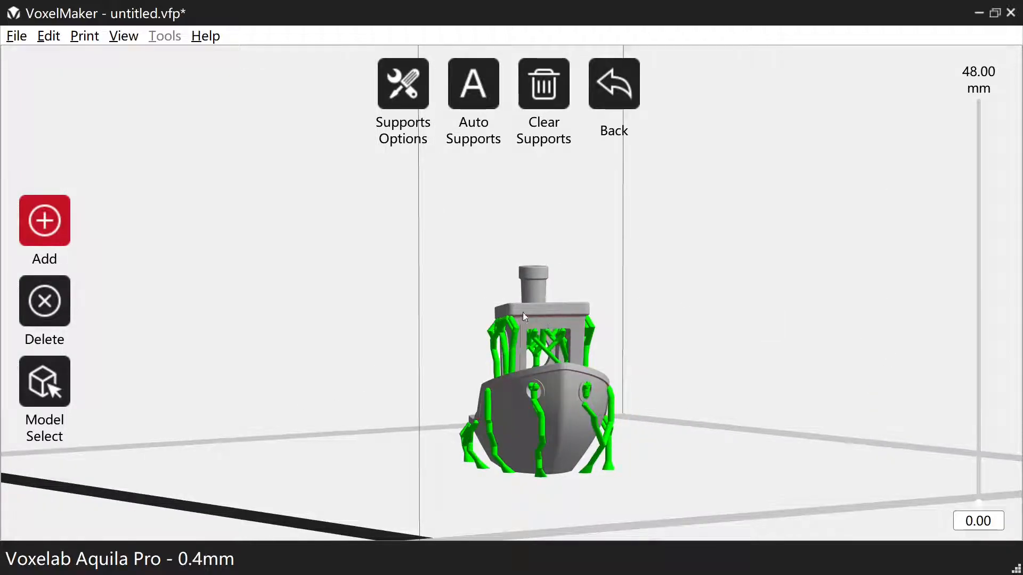
{"action": "right_click_drag", "start_coordinate": [545, 308], "coordinate": [542, 305]}
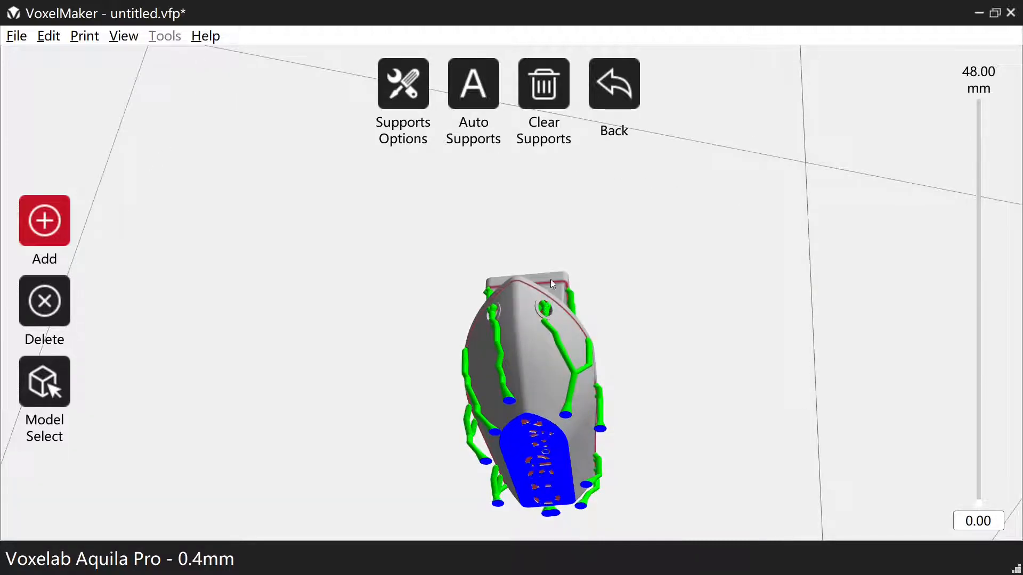
{"action": "scroll", "coordinate": [551, 286], "scroll_direction": "up", "scroll_amount": 8}
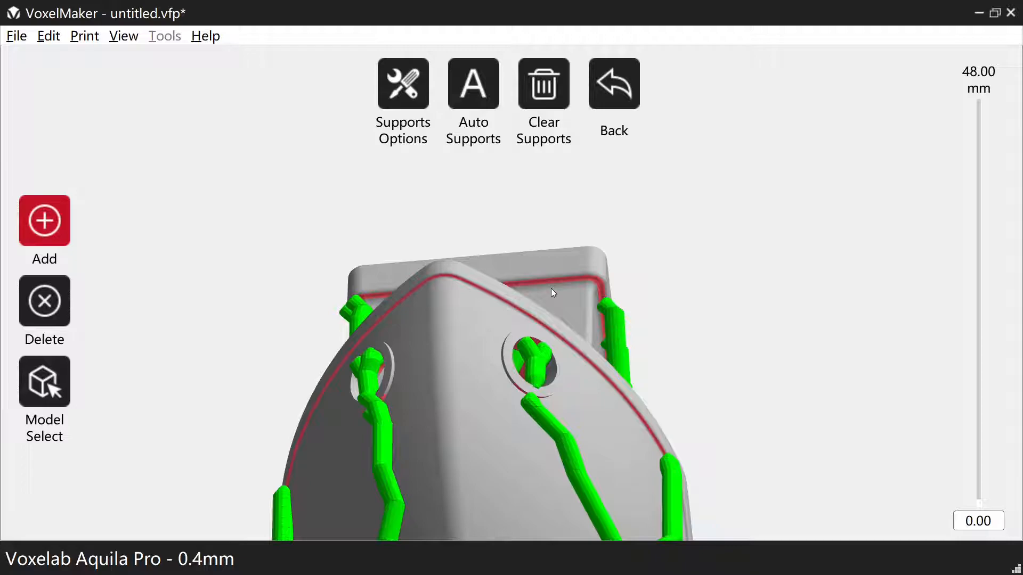
{"action": "scroll", "coordinate": [564, 308], "scroll_direction": "down", "scroll_amount": 2}
{"action": "right_click_drag", "start_coordinate": [565, 320], "coordinate": [562, 334]}
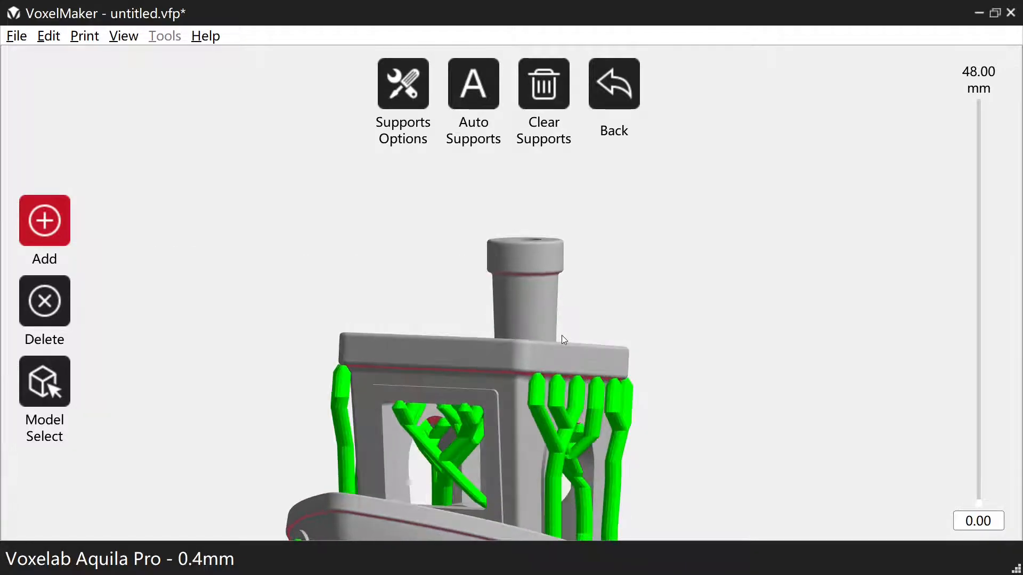
{"action": "scroll", "coordinate": [563, 334], "scroll_direction": "down", "scroll_amount": 3}
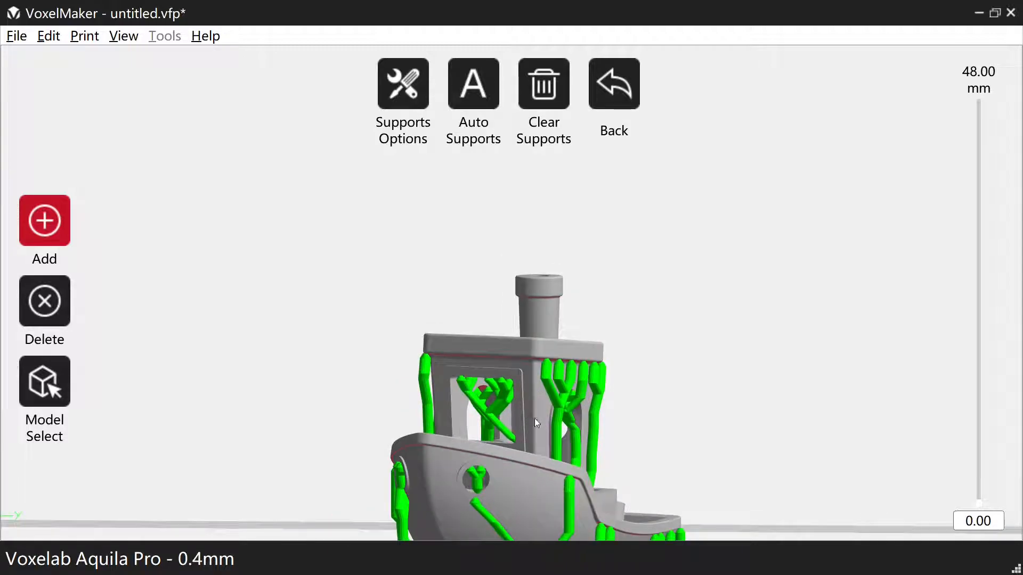
{"action": "mouse_move", "coordinate": [553, 418]}
{"action": "right_mouse_down"}
{"action": "mouse_move", "coordinate": [566, 418]}
{"action": "mouse_move", "coordinate": [549, 415]}
{"action": "right_mouse_up"}
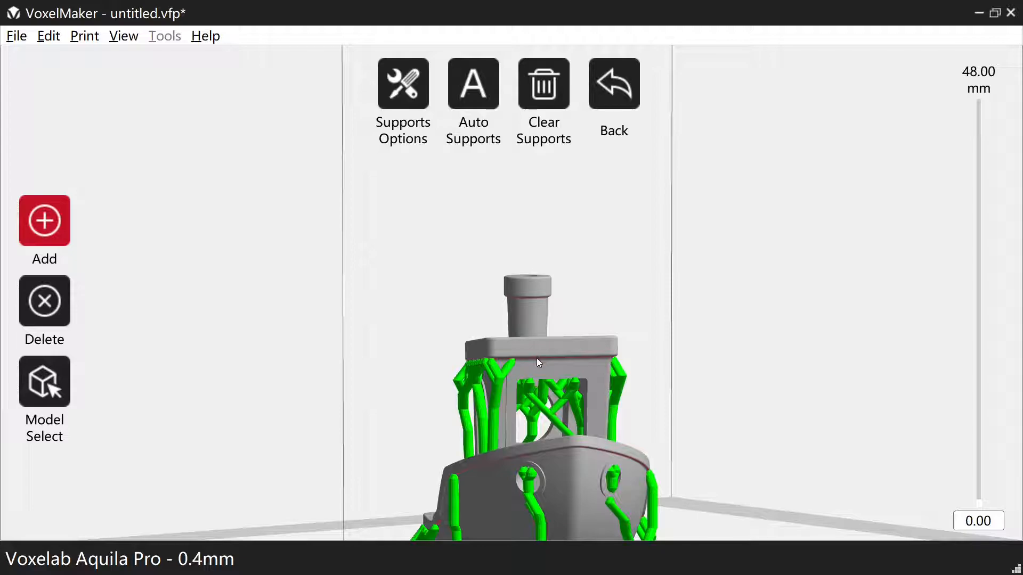
{"action": "left_click_drag", "start_coordinate": [504, 373], "coordinate": [499, 392]}
{"action": "mouse_move", "coordinate": [532, 371]}
{"action": "left_mouse_down"}
{"action": "mouse_move", "coordinate": [522, 371]}
{"action": "mouse_move", "coordinate": [533, 384]}
{"action": "left_mouse_up"}
{"action": "mouse_move", "coordinate": [632, 414]}
{"action": "right_mouse_down"}
{"action": "mouse_move", "coordinate": [614, 418]}
{"action": "mouse_move", "coordinate": [626, 420]}
{"action": "right_mouse_up"}
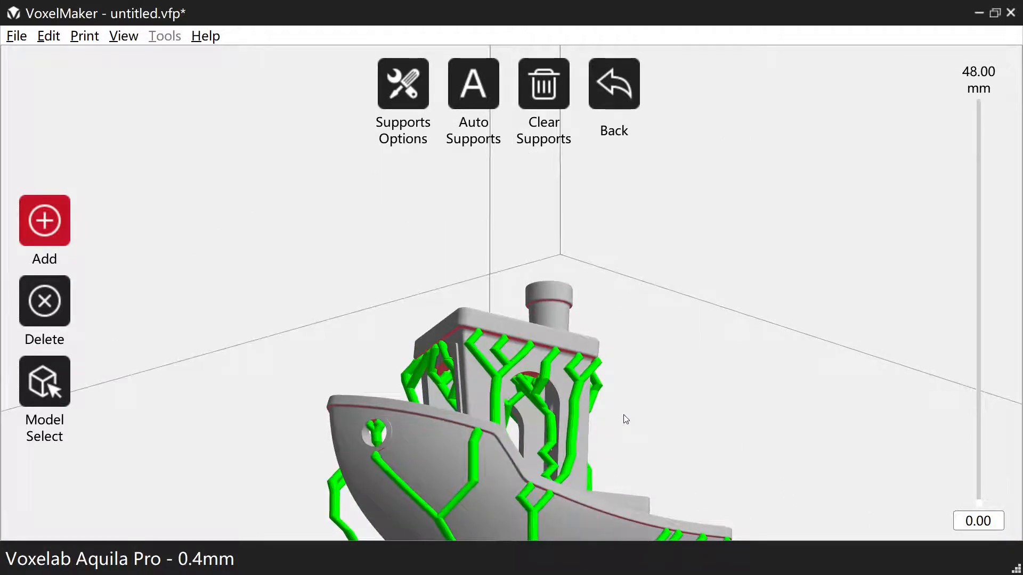
{"action": "scroll", "coordinate": [628, 427], "scroll_direction": "up", "scroll_amount": 2}
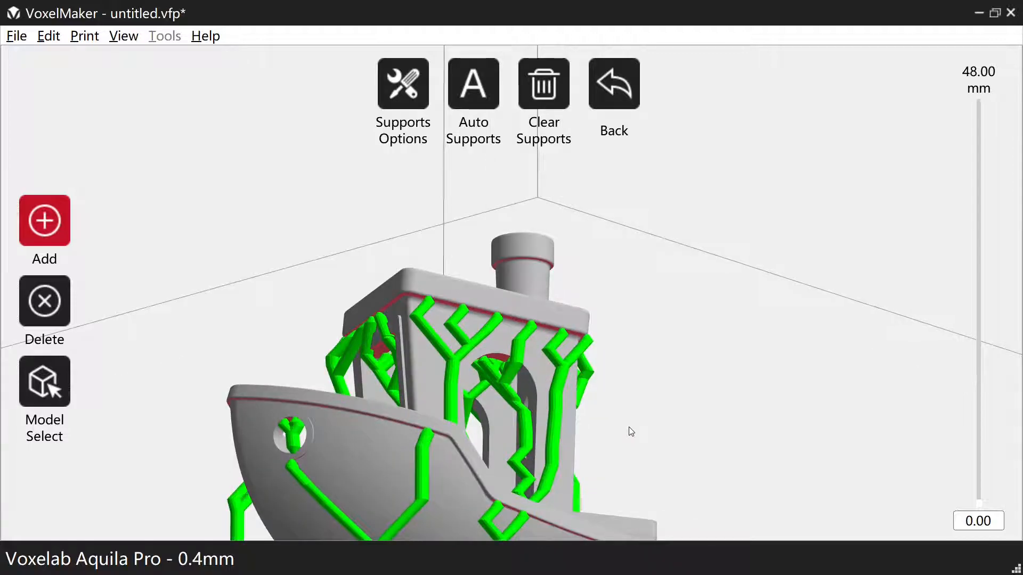
{"action": "scroll", "coordinate": [631, 432], "scroll_direction": "down", "scroll_amount": 3}
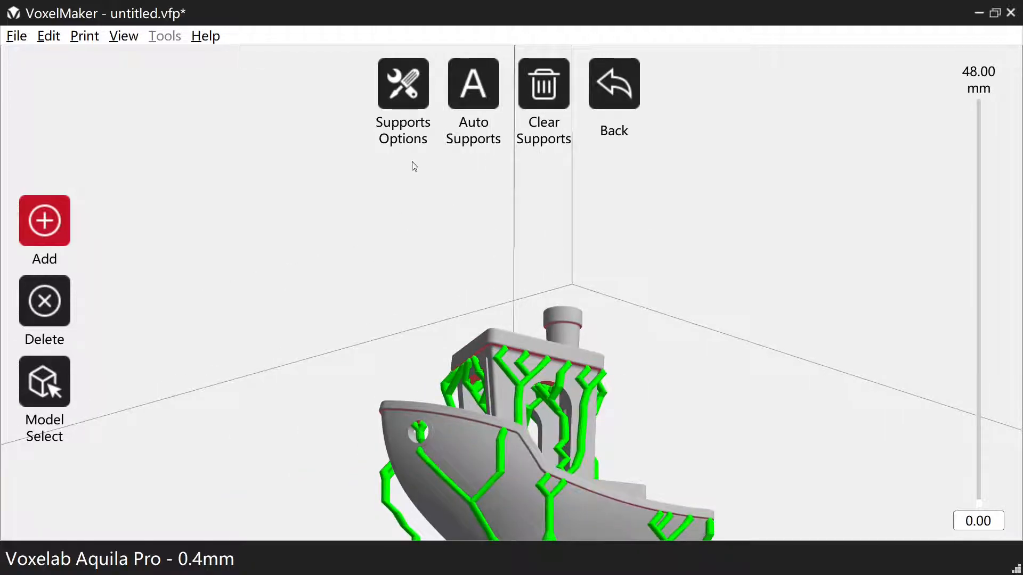
Clear all treelike supports and set the supports type to Linear.
{"action": "left_click", "coordinate": [540, 94]}
{"action": "left_click", "coordinate": [408, 88]}
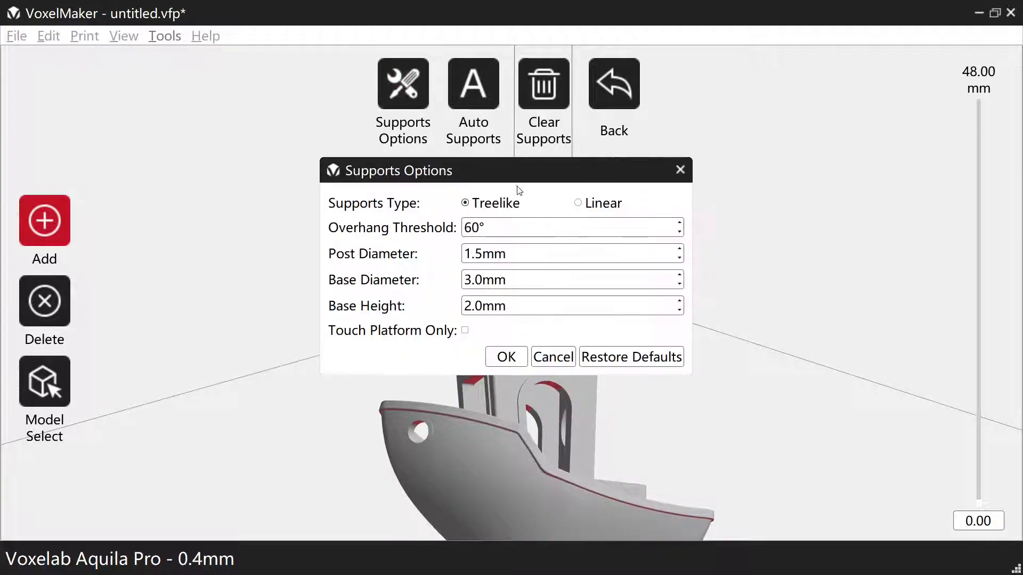
{"action": "left_click", "coordinate": [577, 203]}
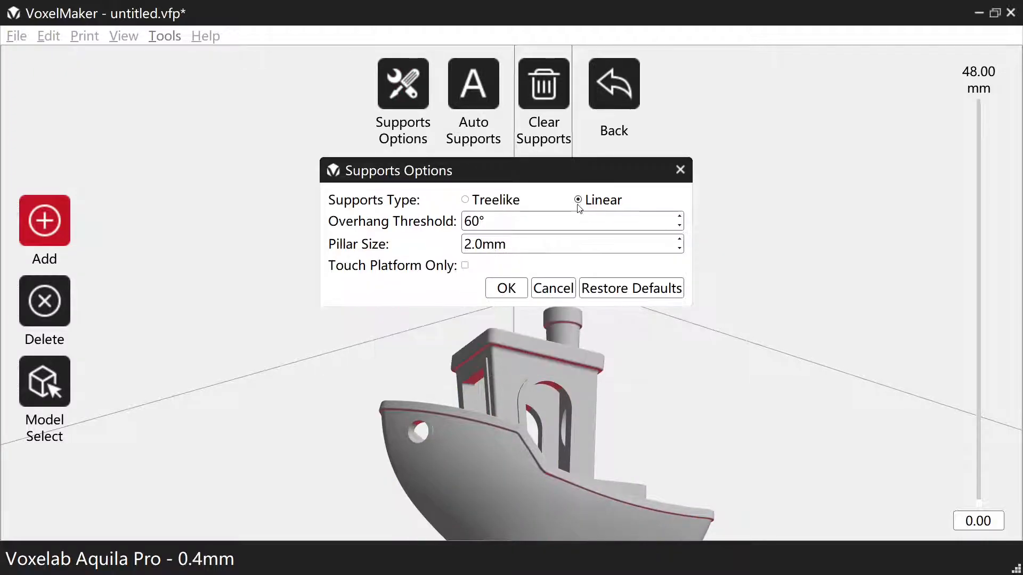
{"action": "left_click", "coordinate": [506, 290]}
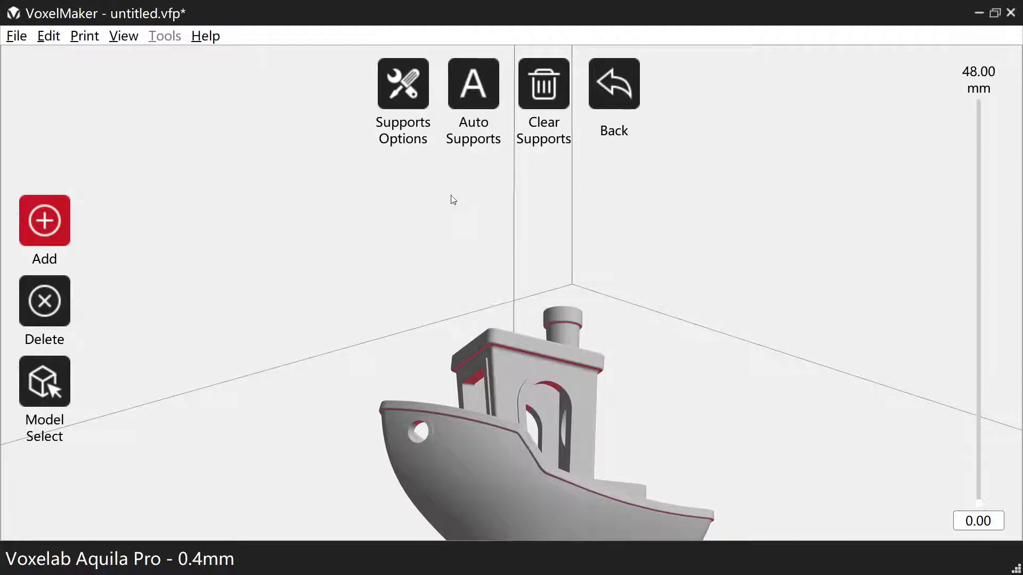
Generate automatic linear supports for the boat and inspect them from below and from the side.
{"action": "left_click", "coordinate": [473, 81]}
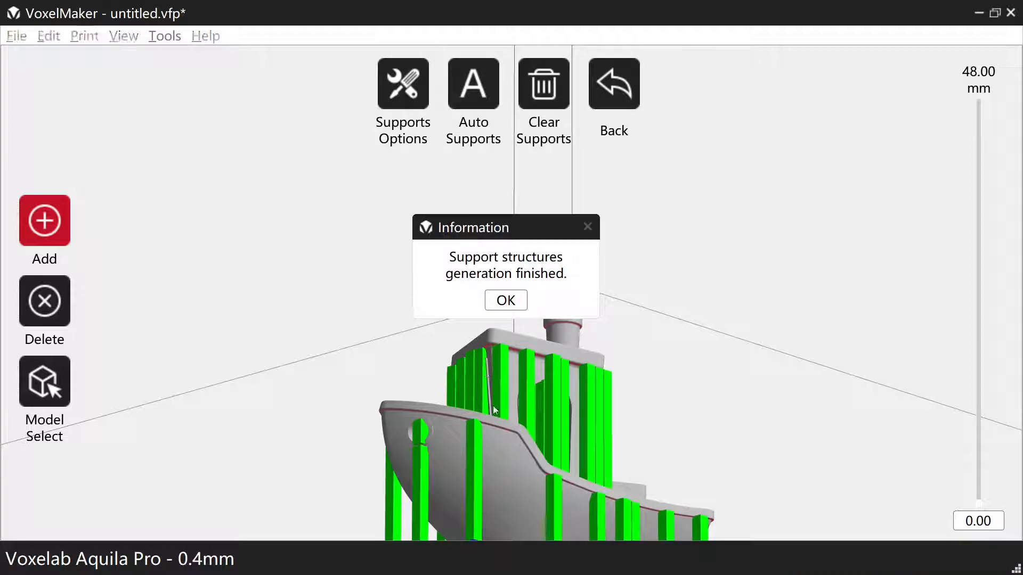
{"action": "left_click", "coordinate": [499, 292]}
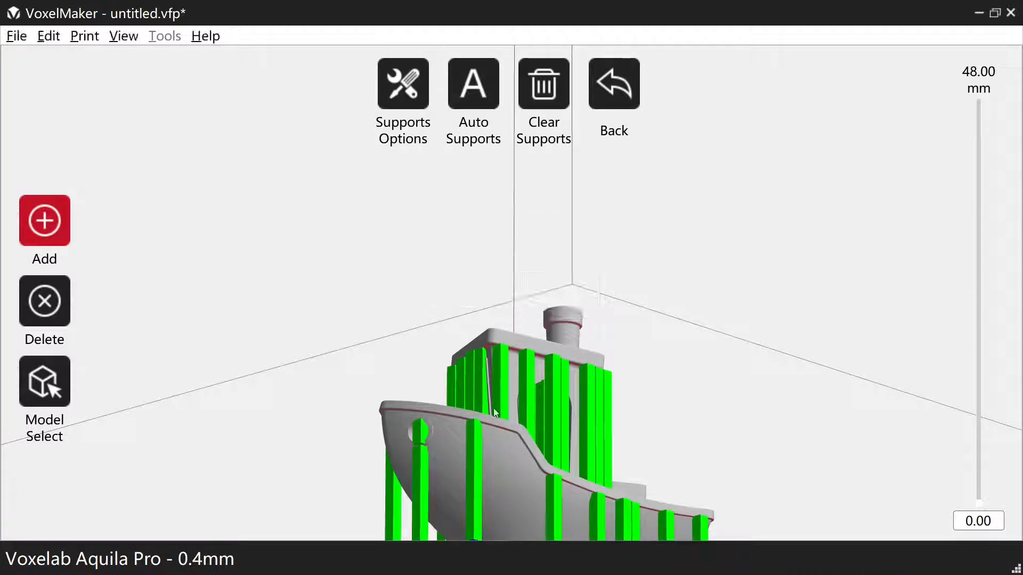
{"action": "right_click_drag", "start_coordinate": [458, 415], "coordinate": [412, 341]}
{"action": "scroll", "coordinate": [412, 340], "scroll_direction": "down", "scroll_amount": 5}
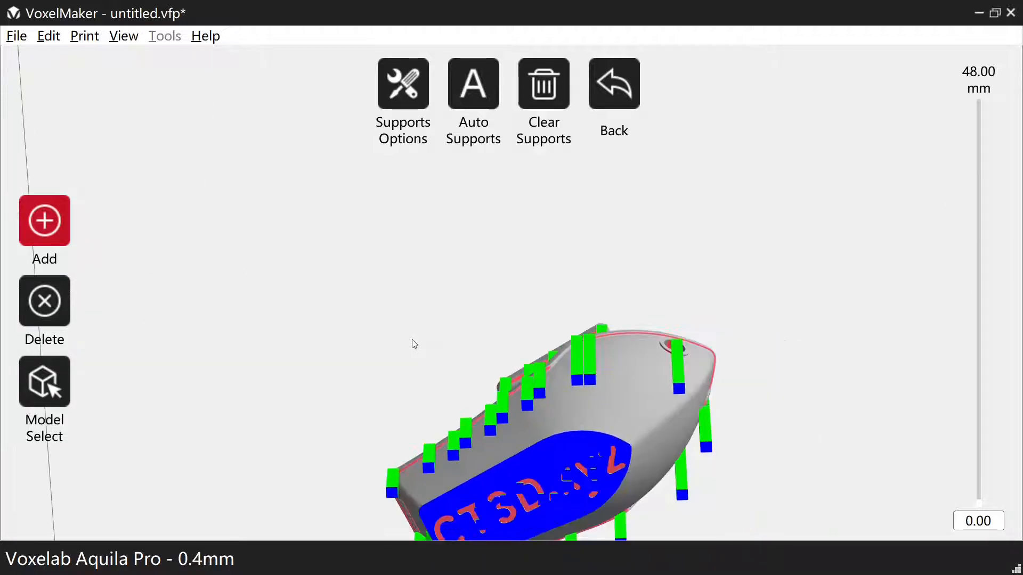
{"action": "middle_click_drag", "start_coordinate": [413, 339], "coordinate": [428, 283]}
{"action": "right_click_drag", "start_coordinate": [429, 288], "coordinate": [531, 329]}
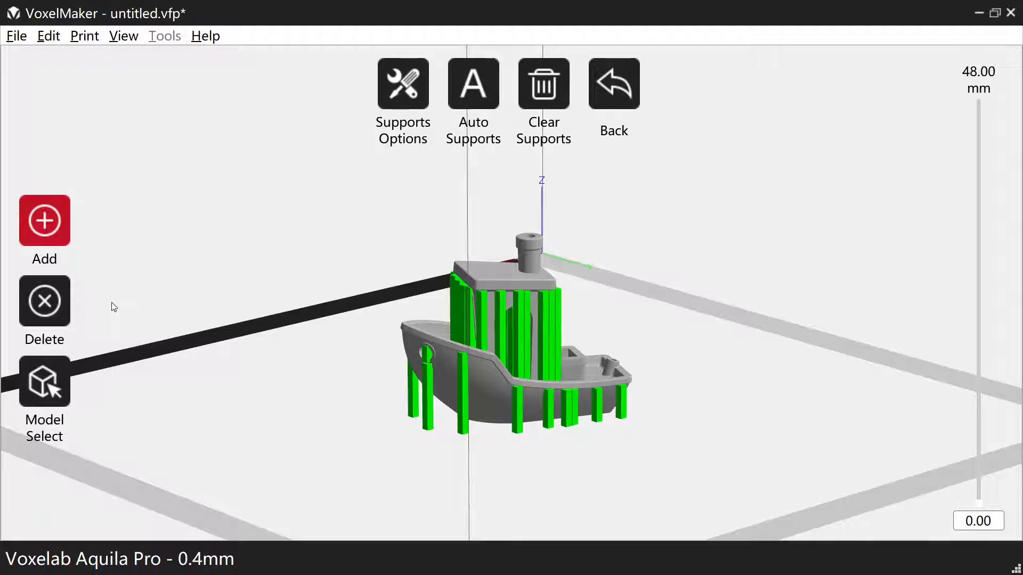
Delete individual linear support pillars in front of the cabin side and inside its arched opening.
{"action": "left_click", "coordinate": [46, 311]}
{"action": "left_click", "coordinate": [527, 332]}
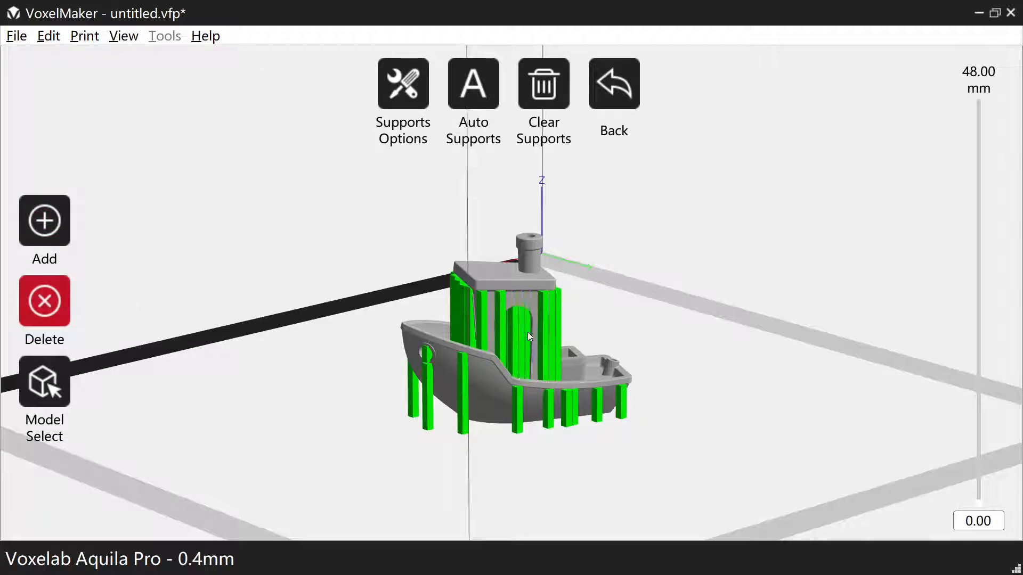
{"action": "left_click", "coordinate": [498, 335]}
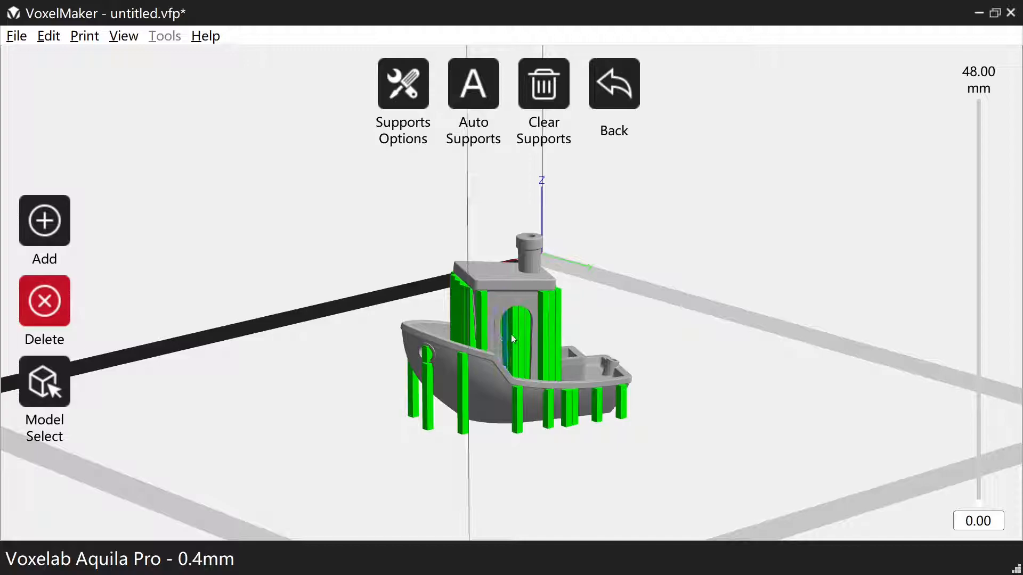
{"action": "right_click_drag", "start_coordinate": [507, 314], "coordinate": [507, 305]}
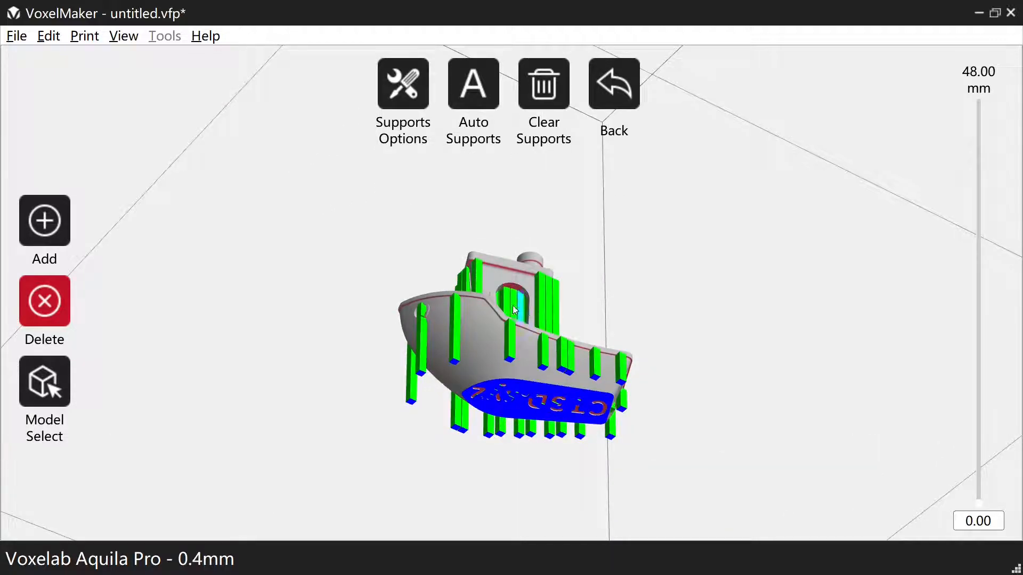
{"action": "left_click_drag", "start_coordinate": [515, 306], "coordinate": [502, 303]}
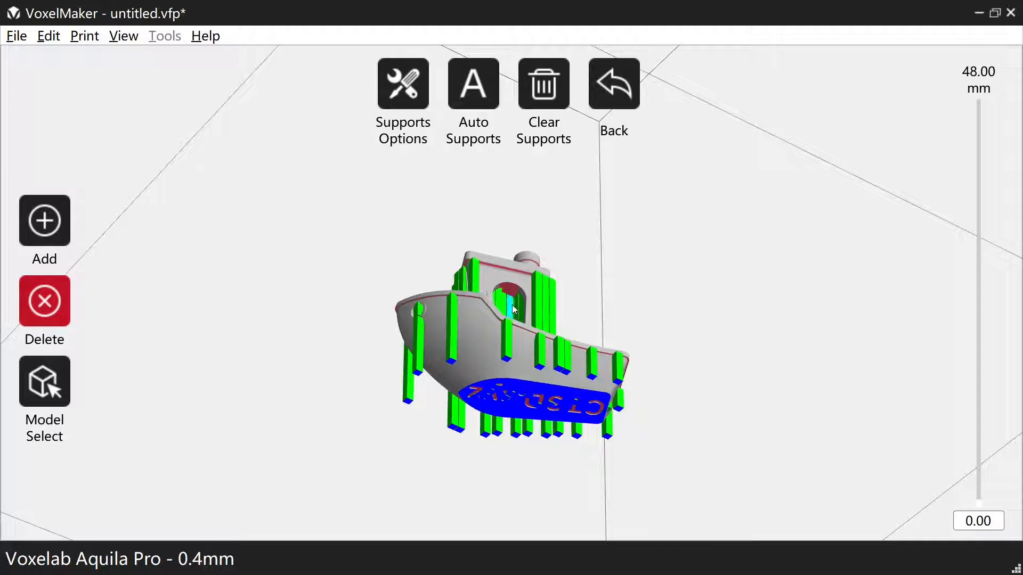
Clear all remaining linear supports and leave support editing.
{"action": "right_click_drag", "start_coordinate": [545, 355], "coordinate": [537, 367]}
{"action": "left_click", "coordinate": [558, 91]}
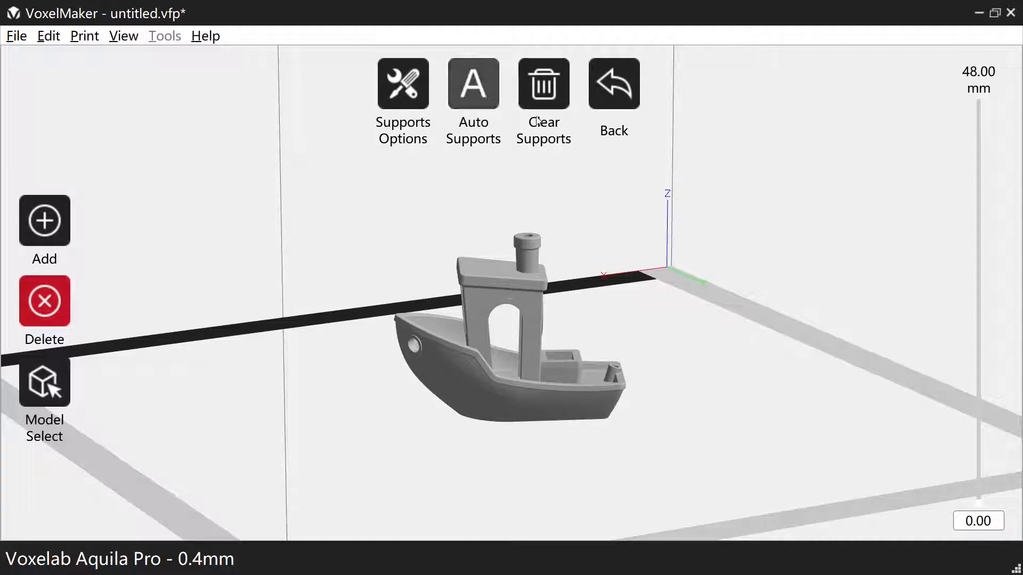
{"action": "left_click", "coordinate": [622, 90]}
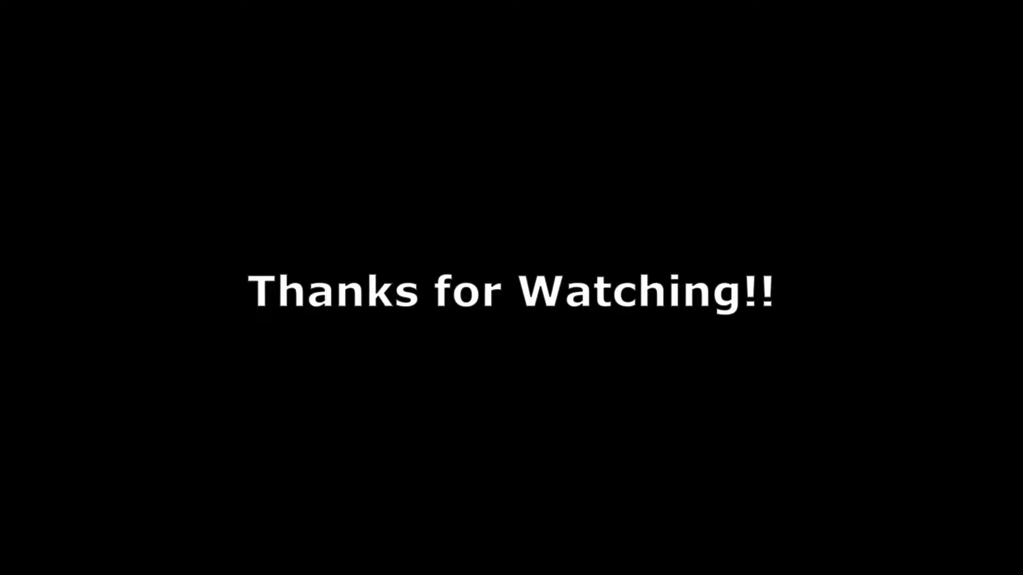